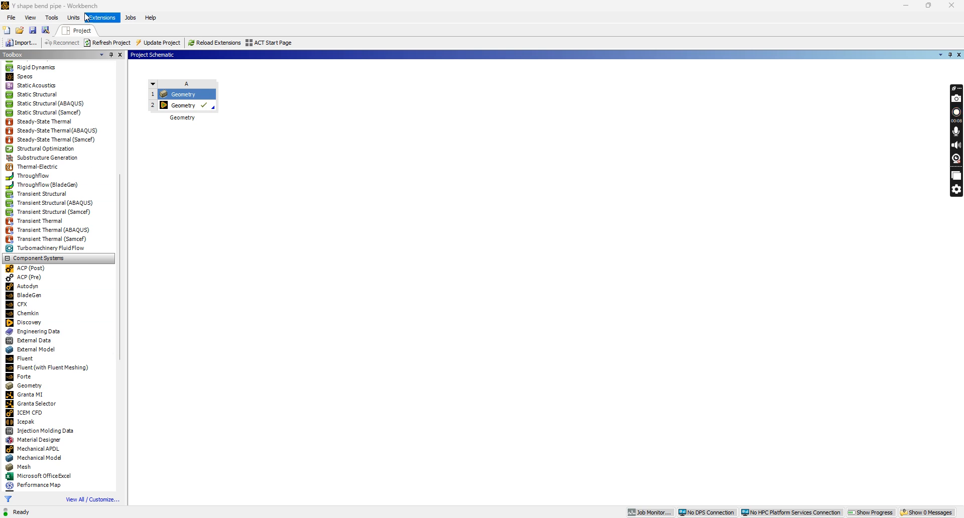
Add a Mesh component system linked to the existing Geometry cell and open its Mesh cell for editing.
scroll(25, 372, down, 2)
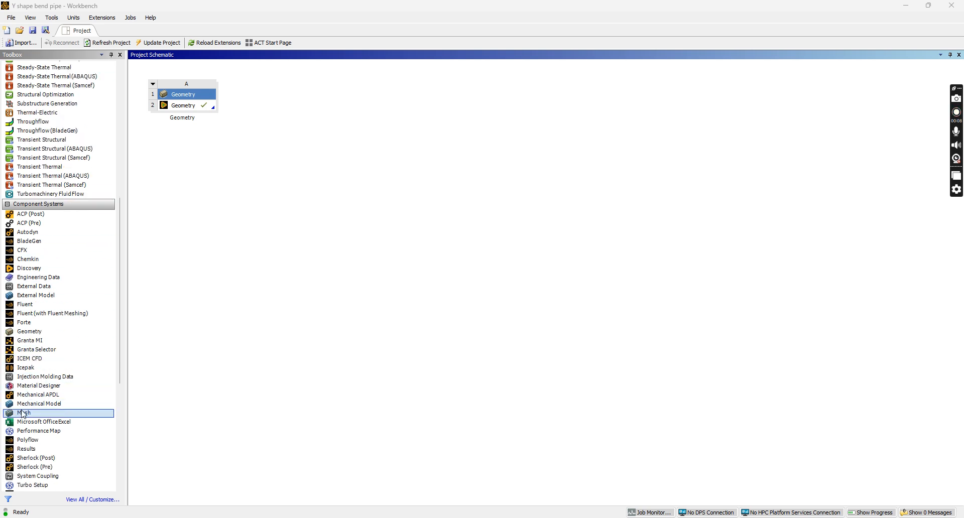
drag(23, 413, 213, 113)
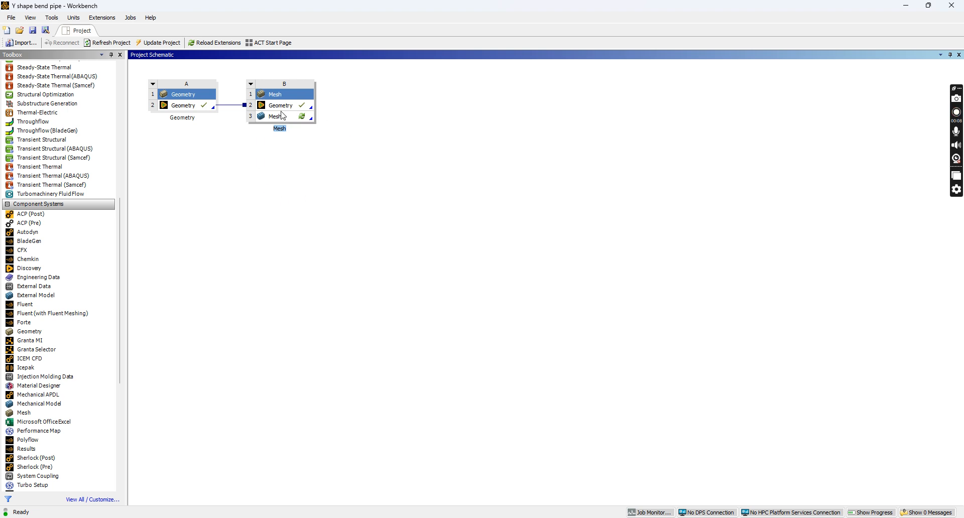
right_click(283, 117)
click(289, 122)
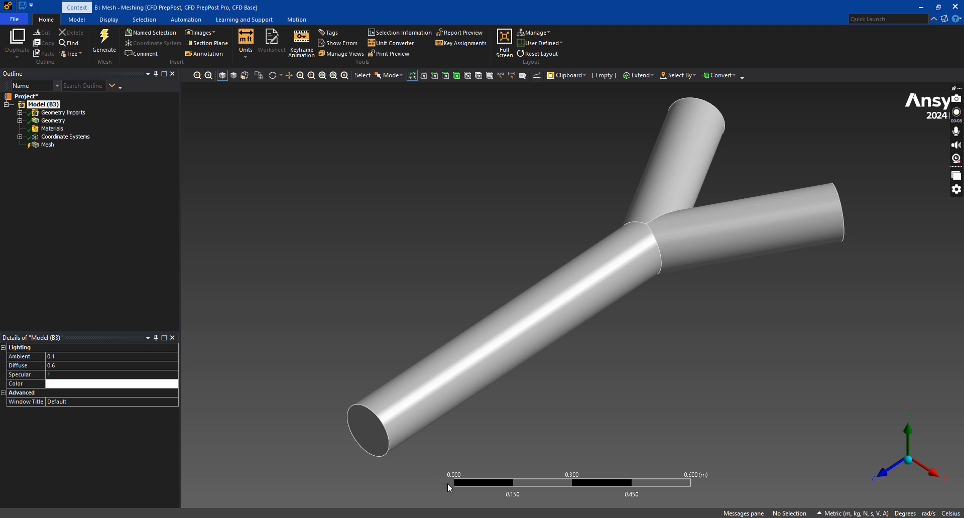
Switch to the Word notes to read the list of meshing instructions, and return to the meshing window.
click(470, 516)
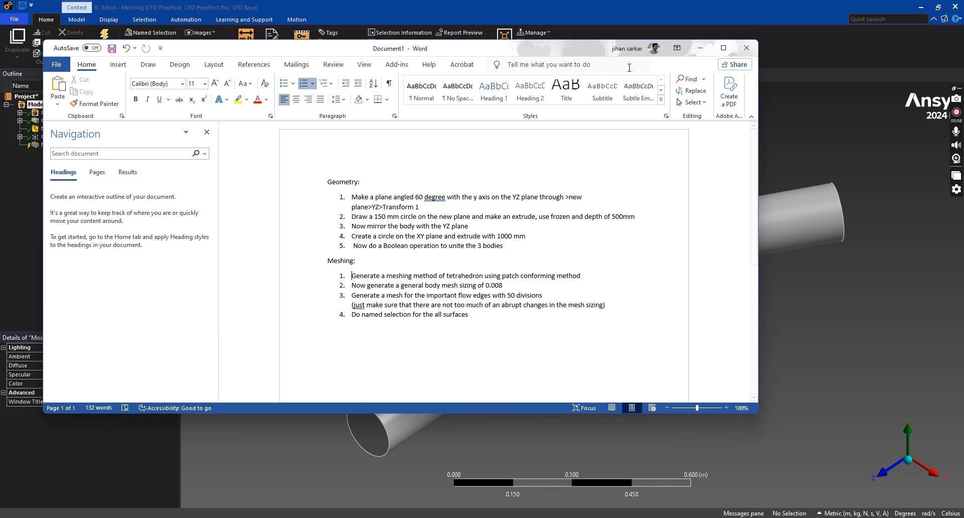
click(700, 48)
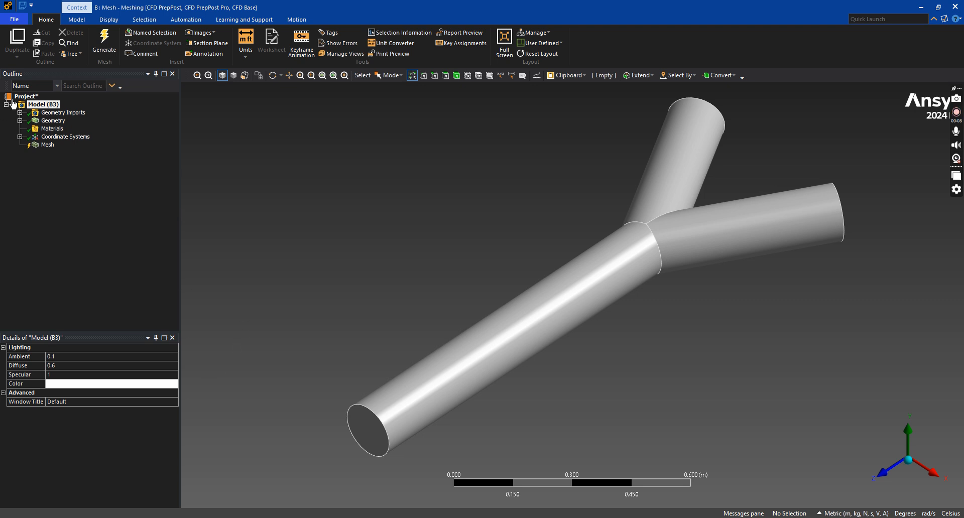
right_click(43, 146)
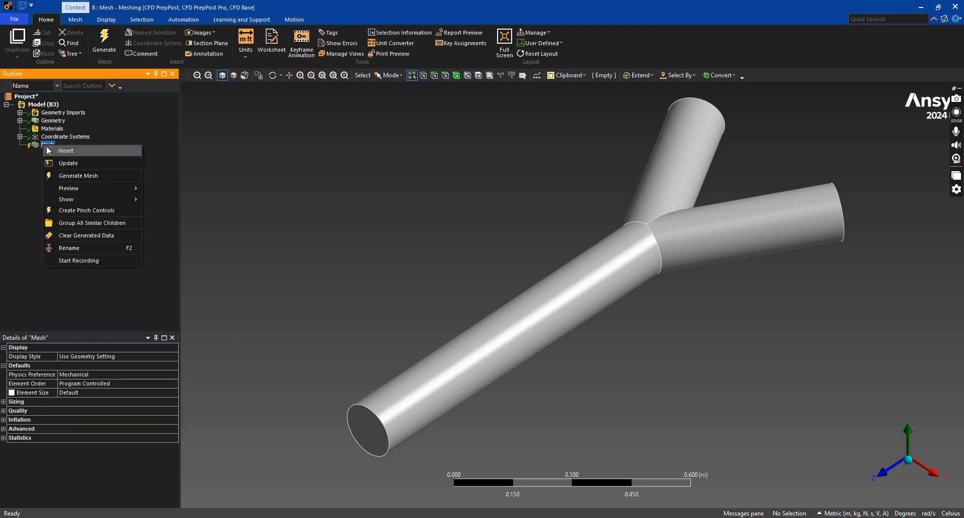
mouse_move(111, 150)
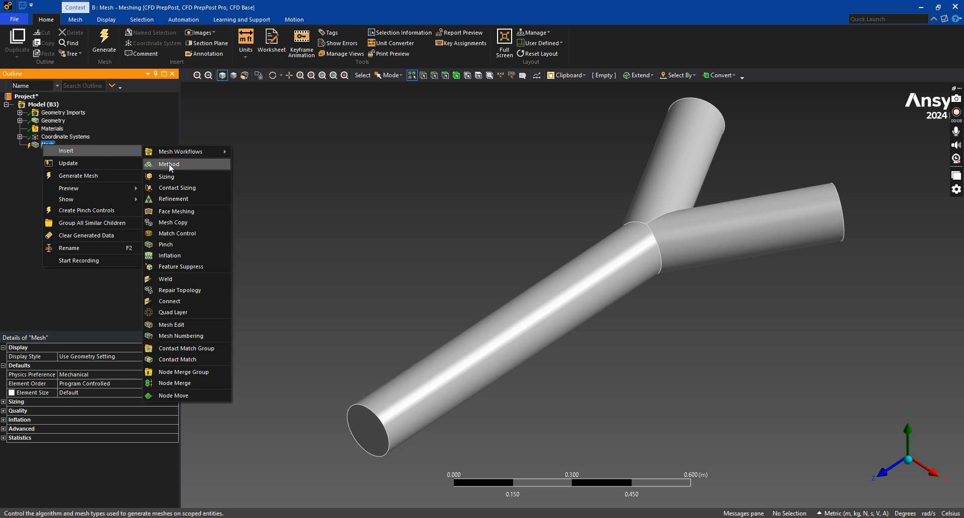
click(307, 134)
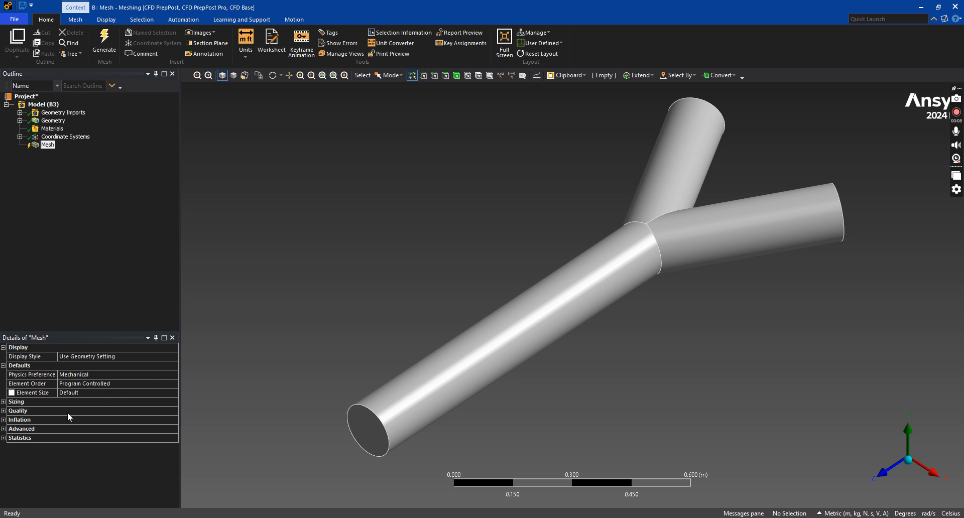
Set the physics preference of the mesh to CFD.
click(69, 375)
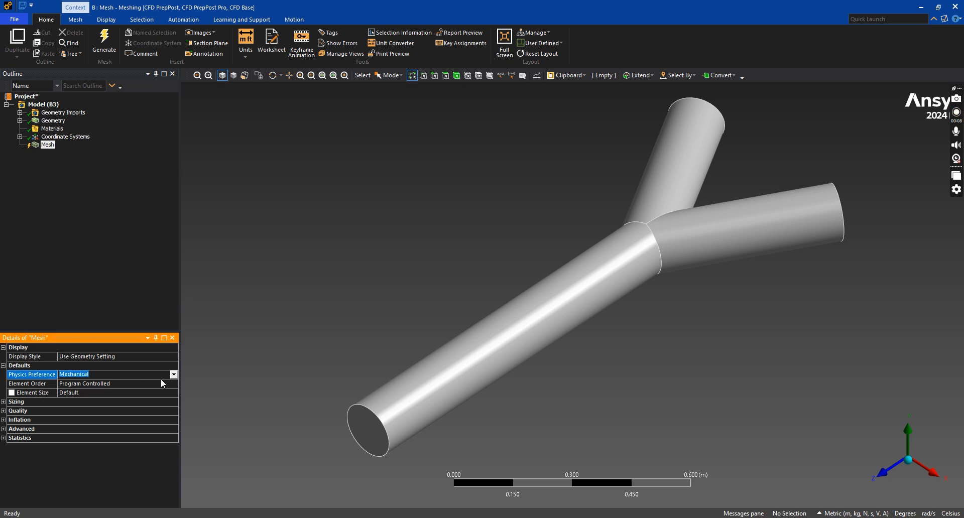
click(174, 374)
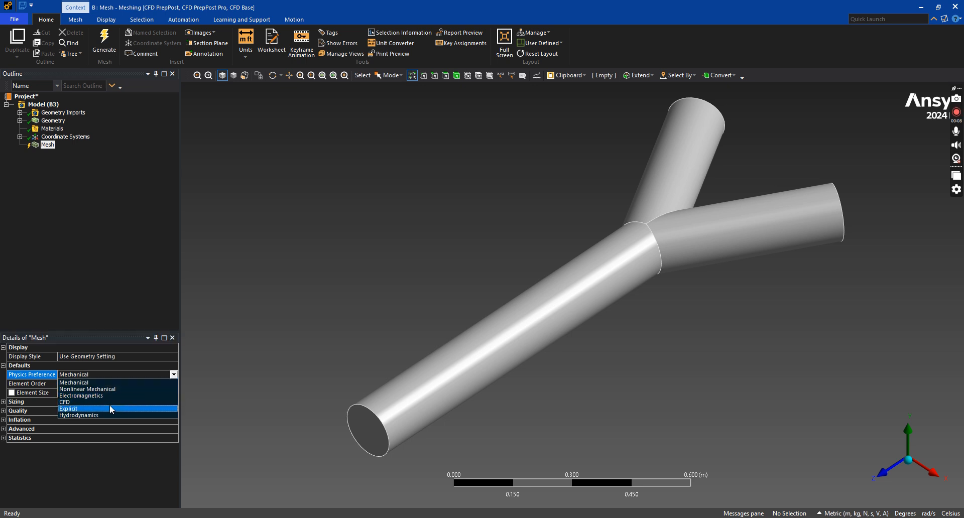
click(109, 403)
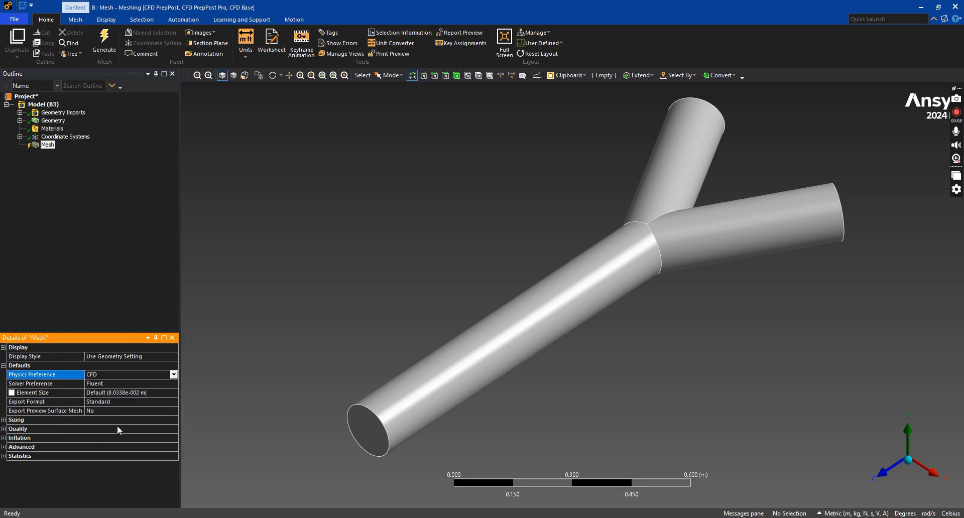
Insert a mesh method and scope it to the whole Y-shaped pipe body.
right_click(48, 147)
mouse_move(88, 151)
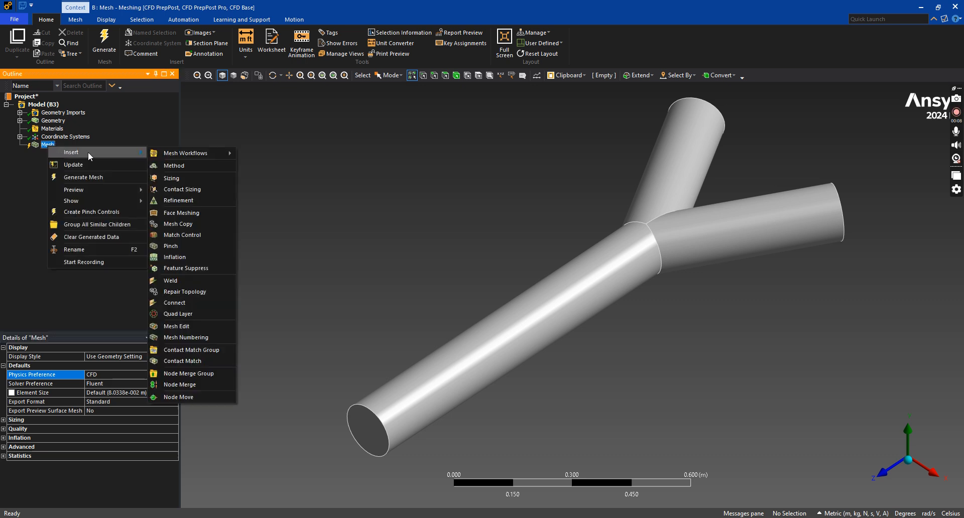
click(170, 167)
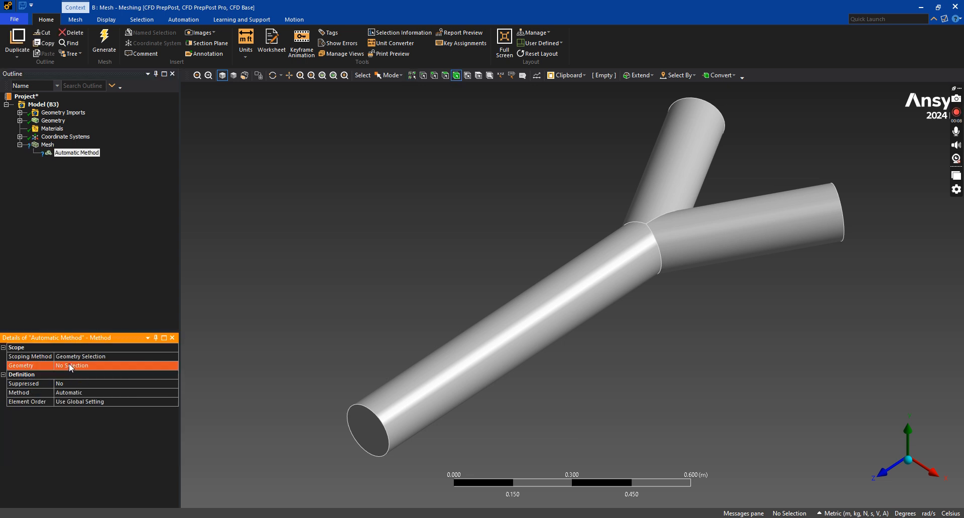
right_click(364, 205)
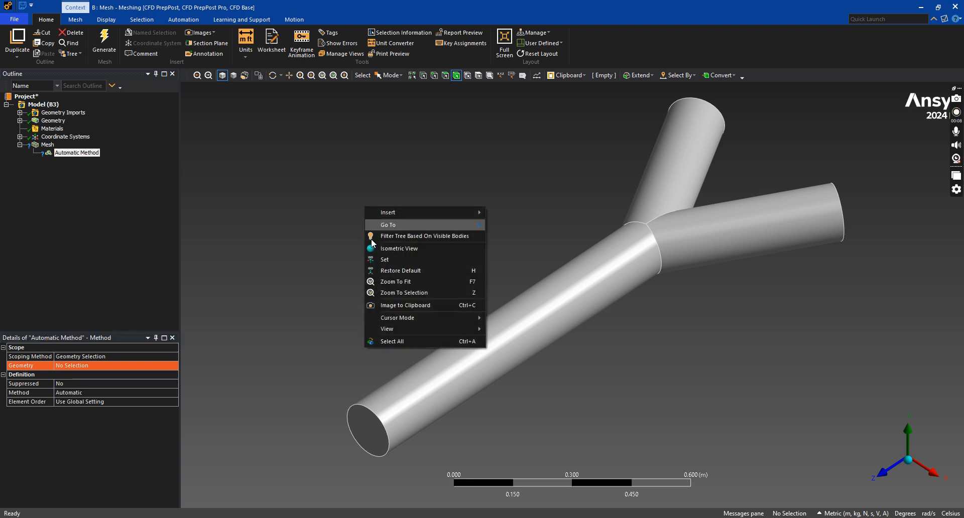
click(399, 341)
click(96, 368)
click(96, 367)
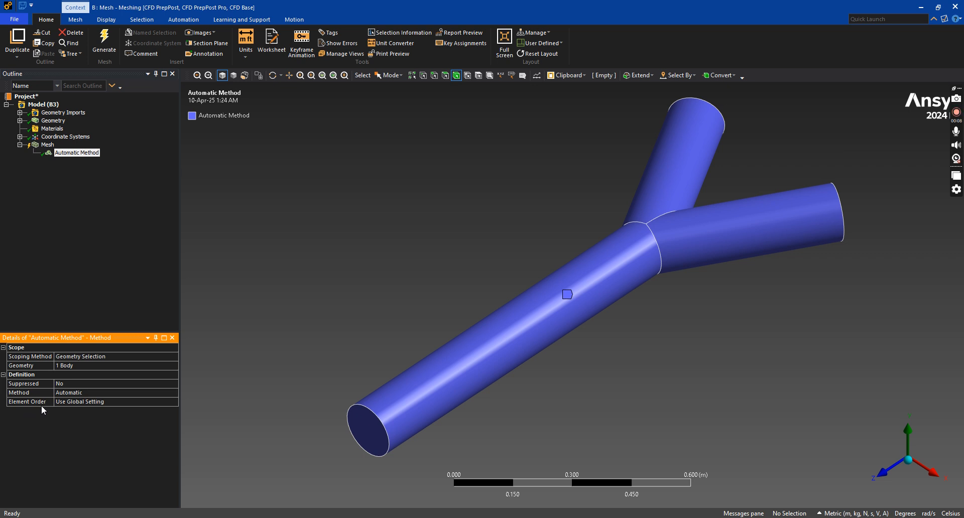
Change the mesh method of the pipe body to Tetrahedrons with the Patch Conforming algorithm.
click(65, 393)
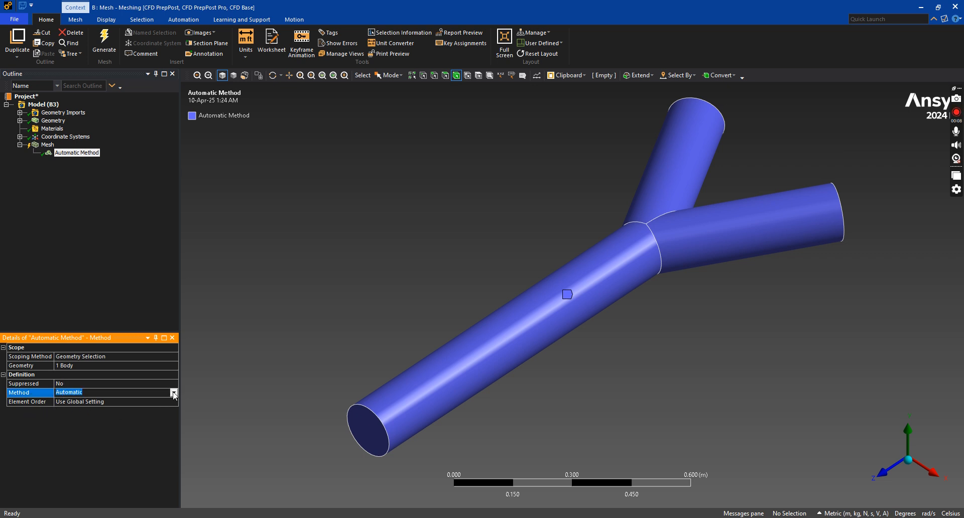
click(174, 392)
click(158, 407)
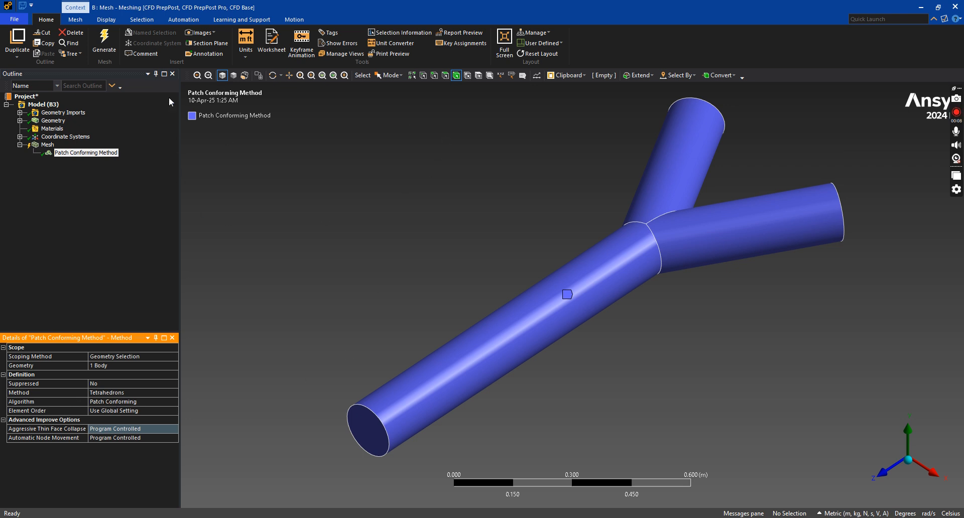
Generate the mesh and inspect its elements along the pipe and around the Y junction.
click(108, 48)
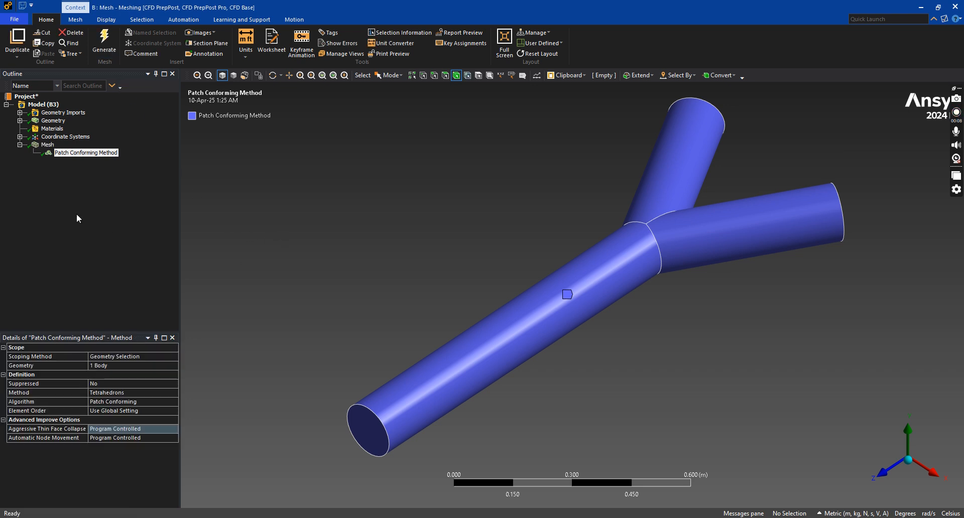
click(48, 145)
middle_drag(269, 258, 284, 281)
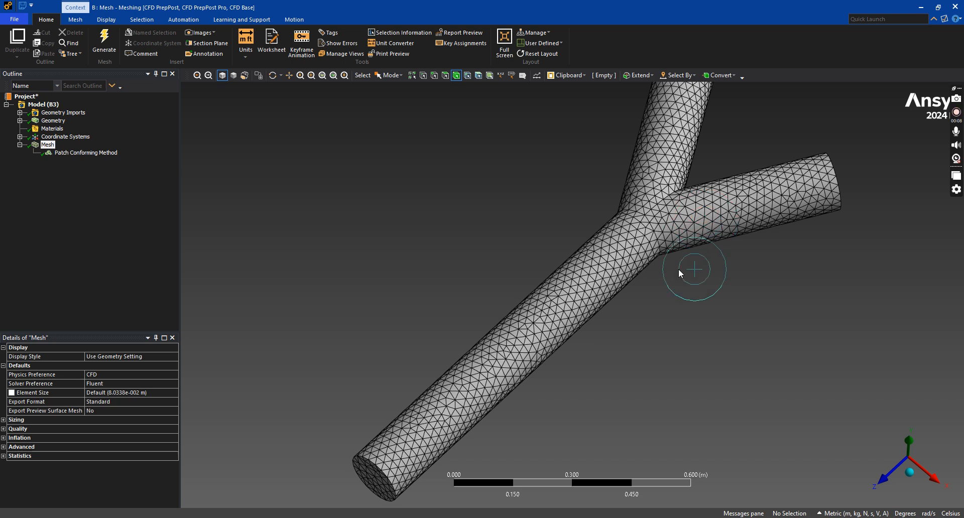
scroll(680, 274, down, 3)
middle_drag(648, 350, 613, 349)
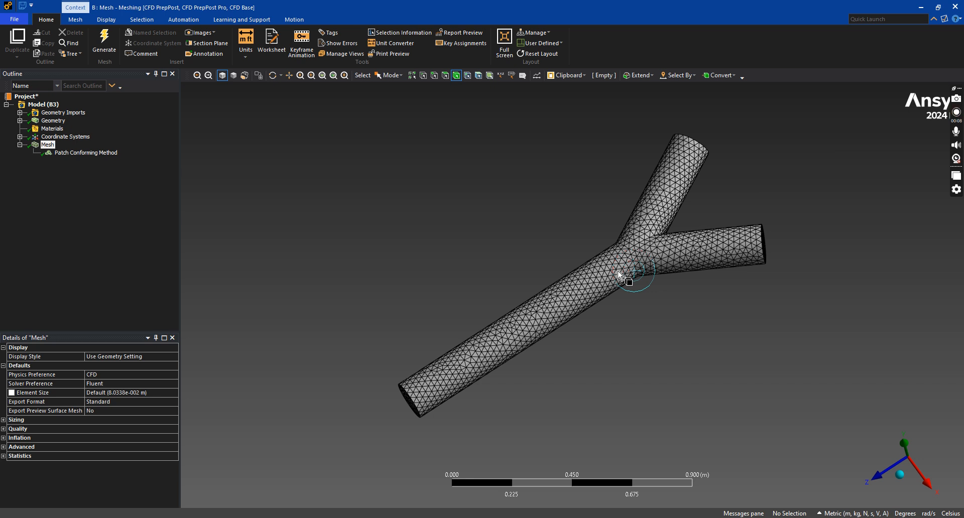
scroll(618, 273, up, 3)
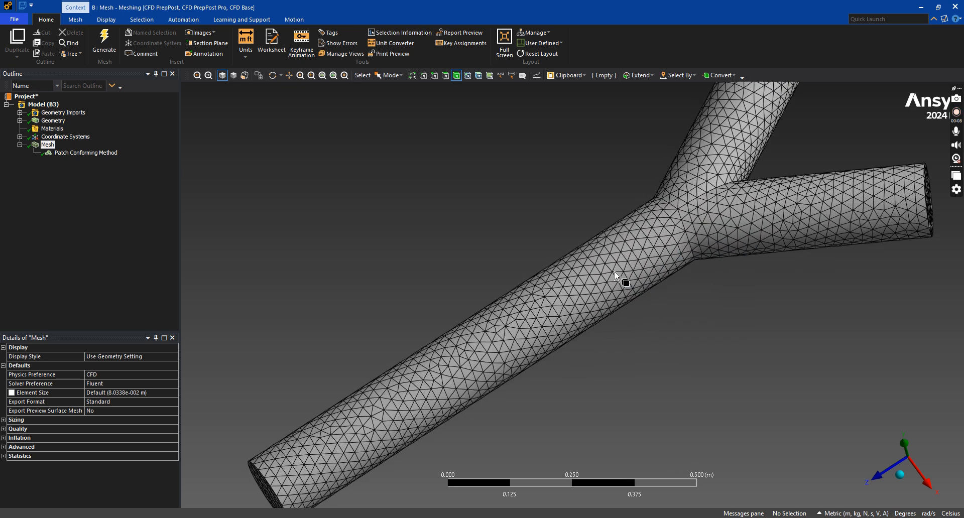
scroll(555, 301, up, 2)
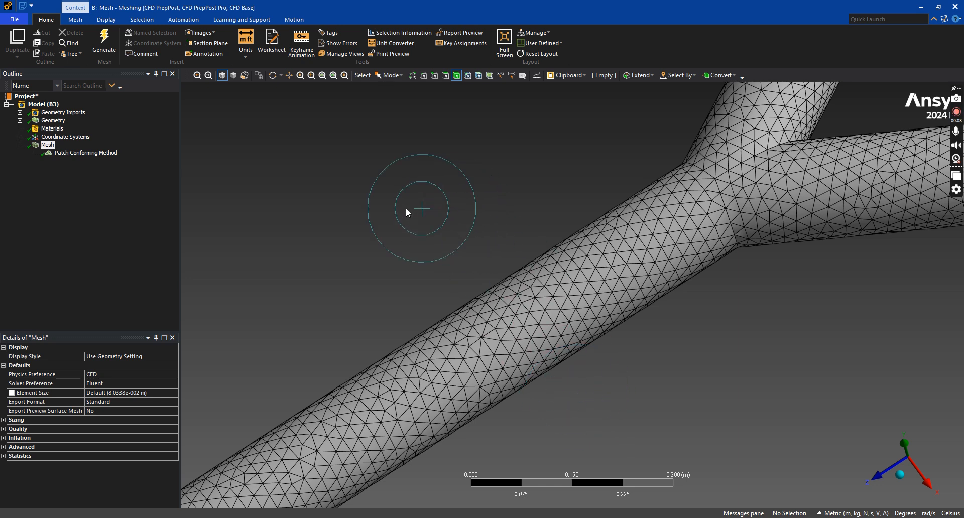
scroll(477, 340, down, 5)
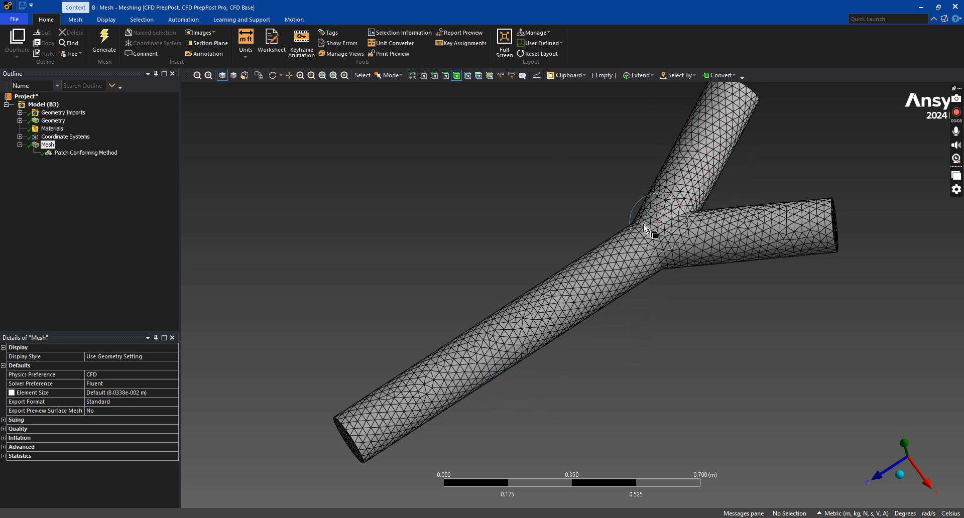
Switch to the Word notes to check the body sizing instruction, and return to the mesh.
key(alt+Tab)
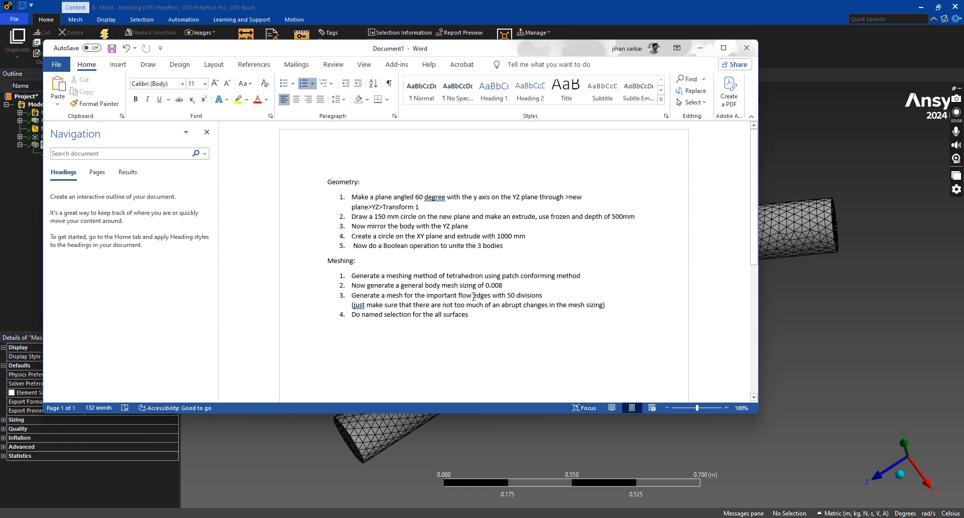
click(700, 48)
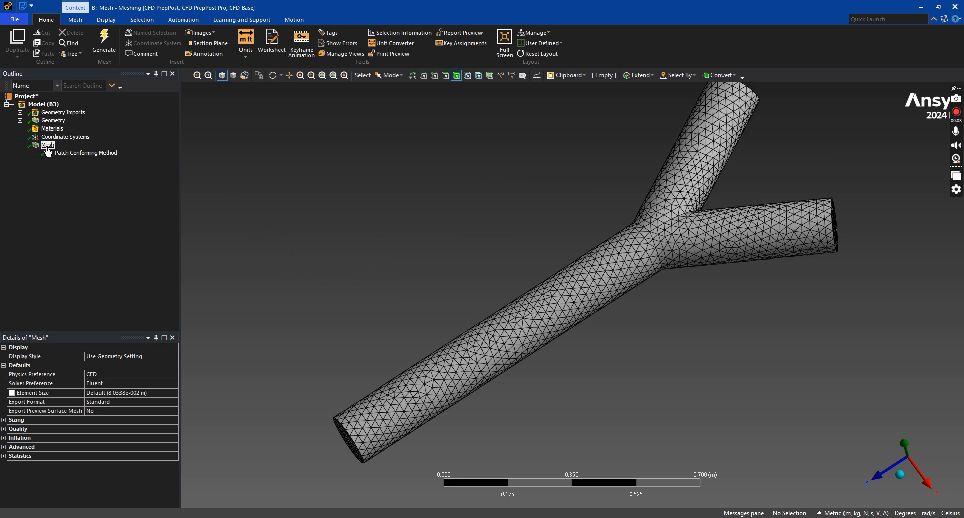
Insert a sizing control under the mesh and scope it to the whole pipe body.
right_click(48, 145)
mouse_move(126, 151)
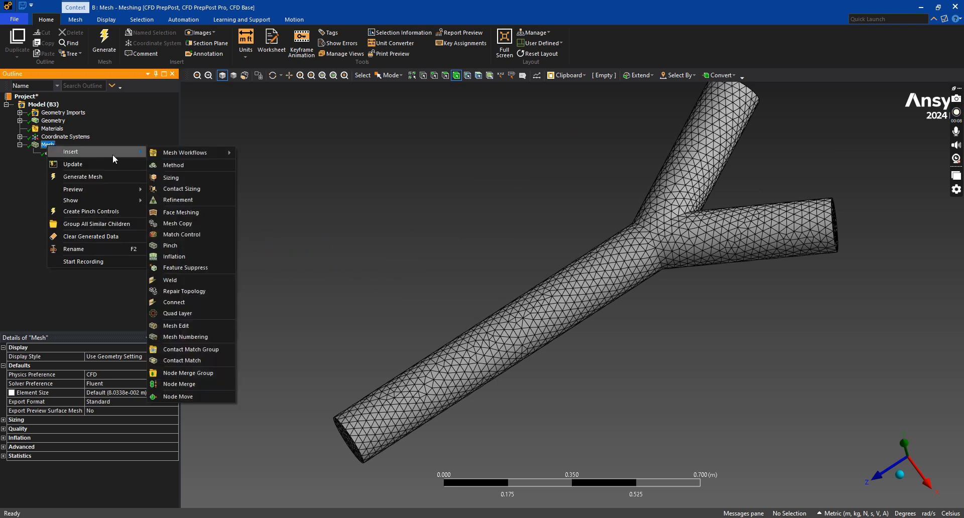
click(183, 178)
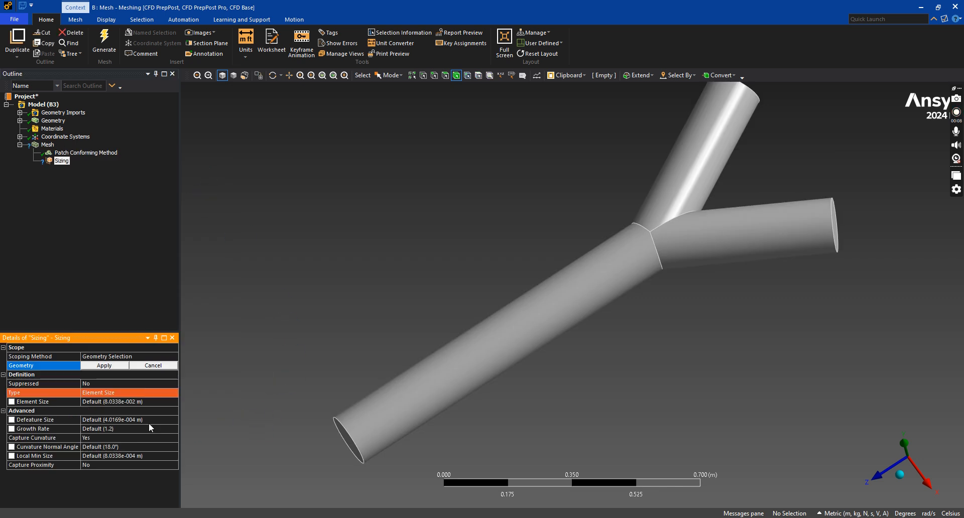
click(214, 343)
right_click(265, 198)
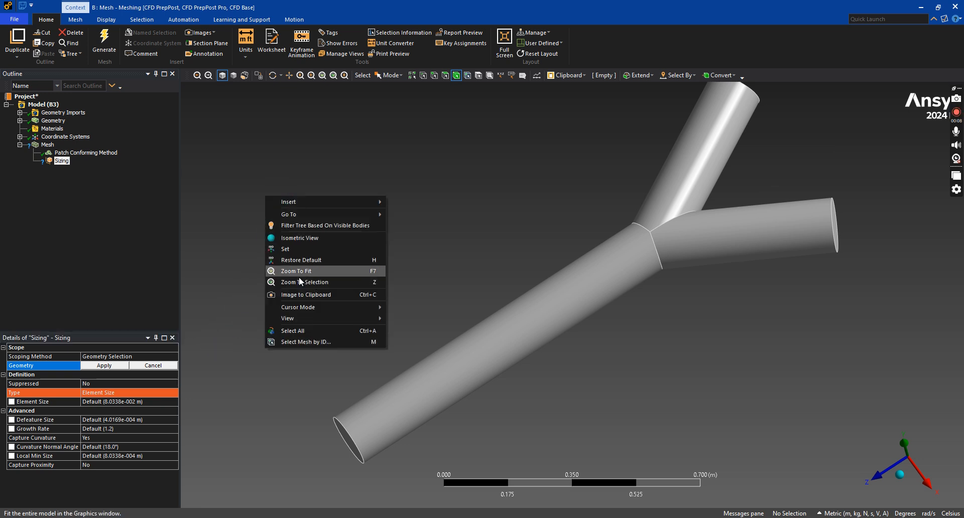
click(301, 330)
click(102, 366)
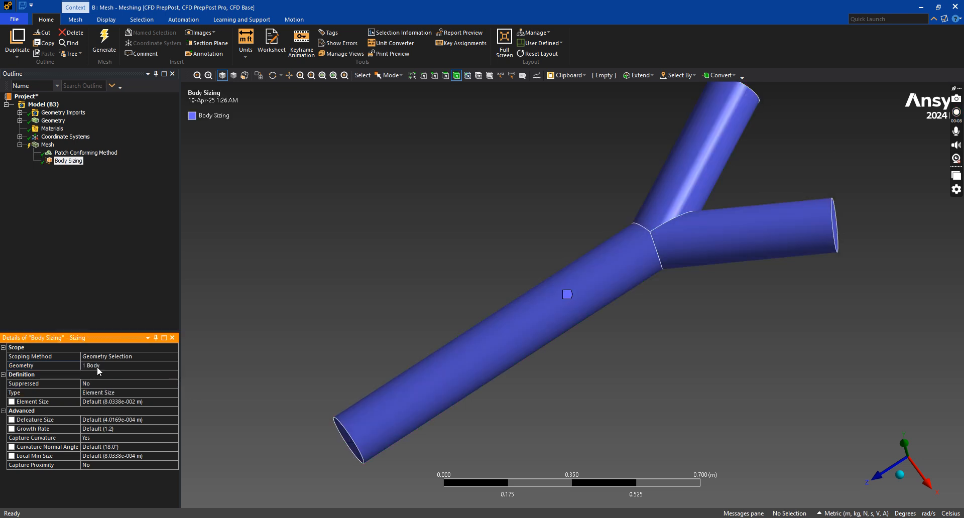
Set the body sizing's element size to 0.008 m and its Capture Curvature option to No.
click(115, 404)
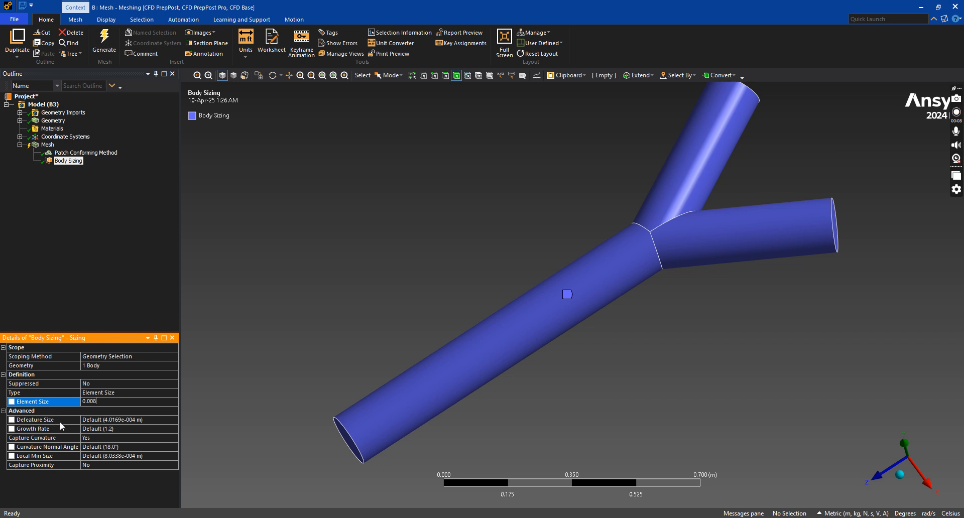
click(99, 383)
click(173, 384)
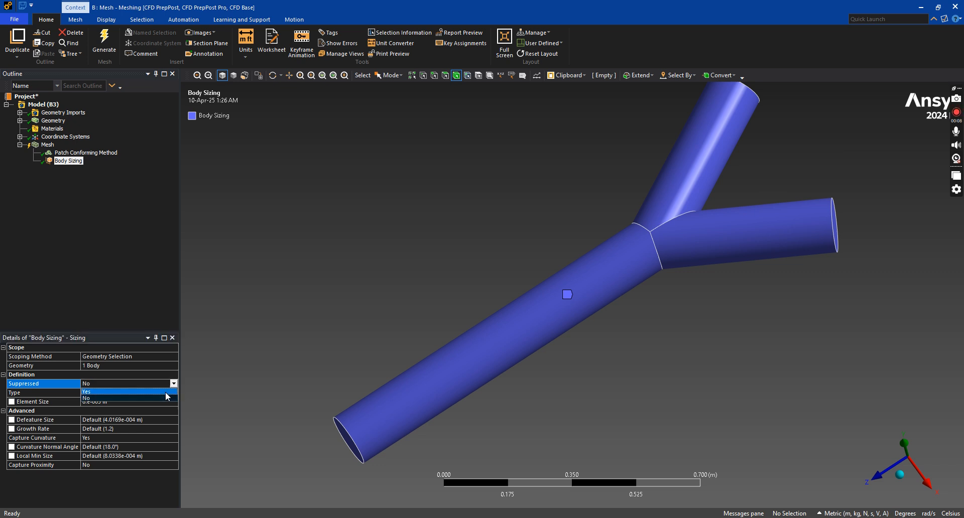
click(167, 398)
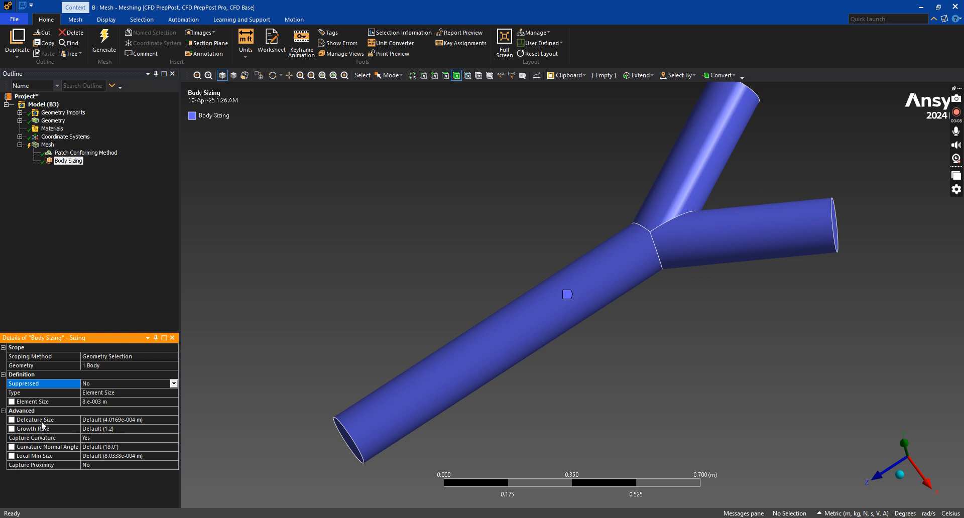
click(102, 438)
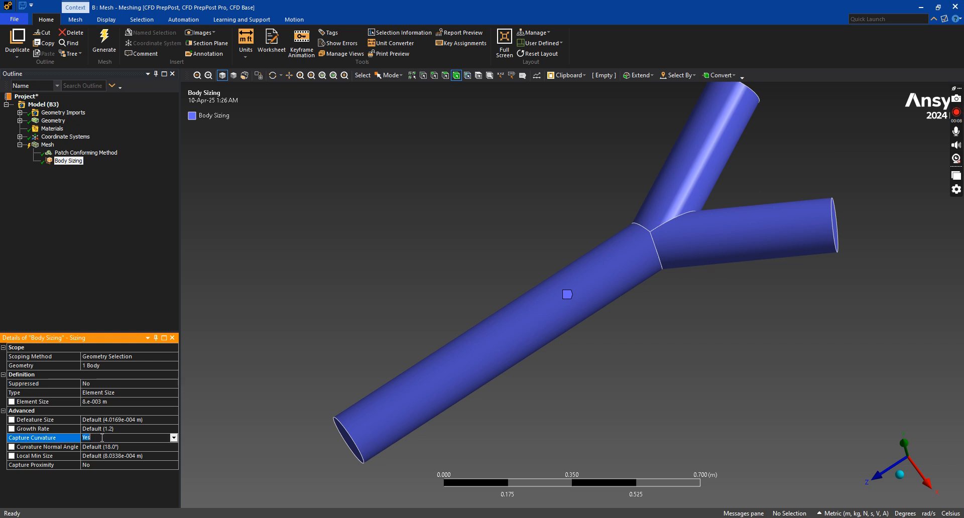
click(173, 438)
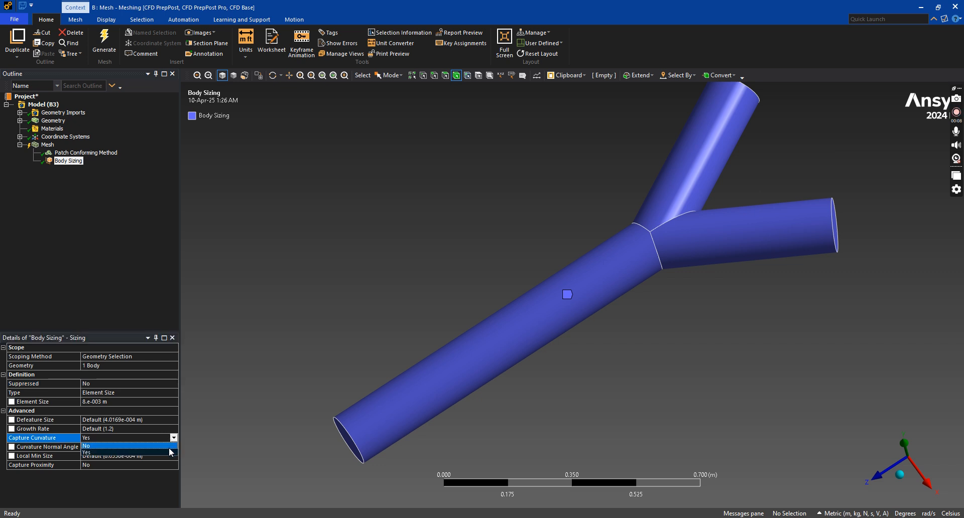
click(169, 446)
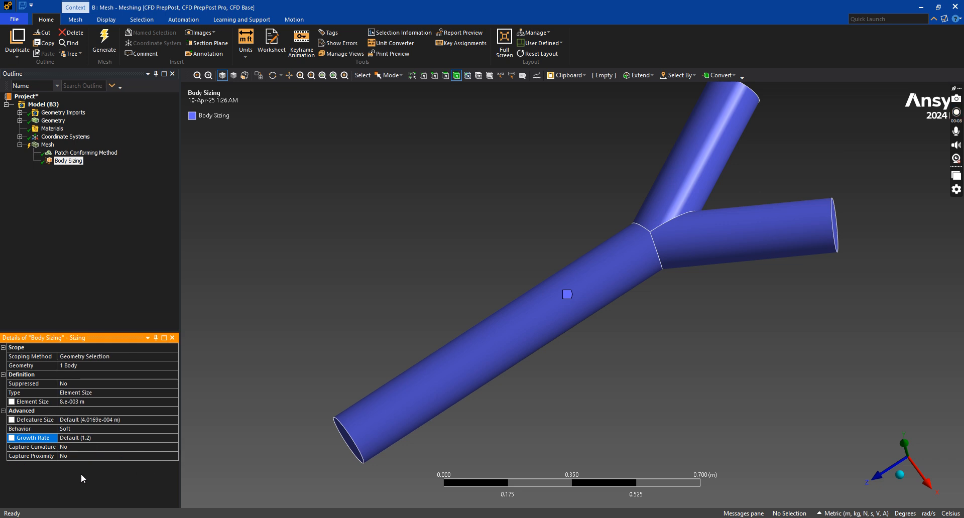
Set the body sizing's Behavior to Hard.
click(70, 430)
click(174, 430)
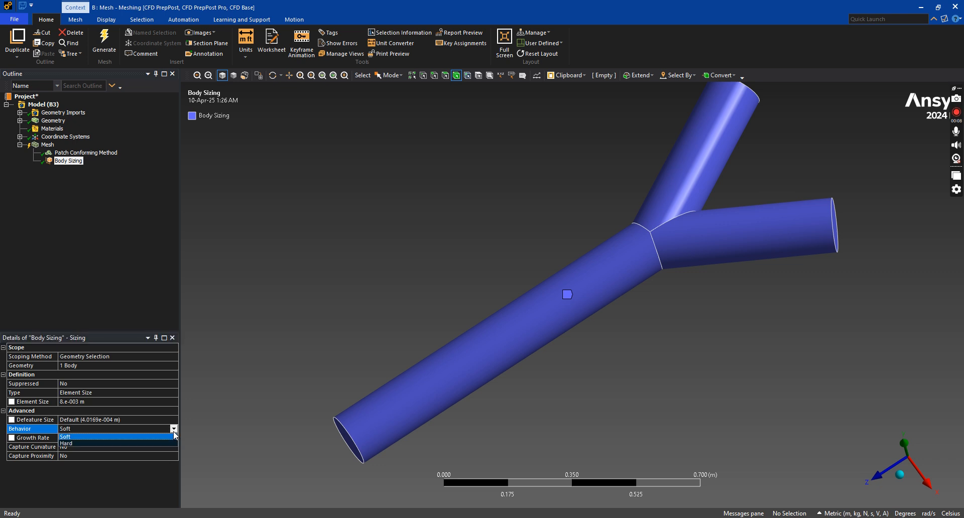
click(98, 444)
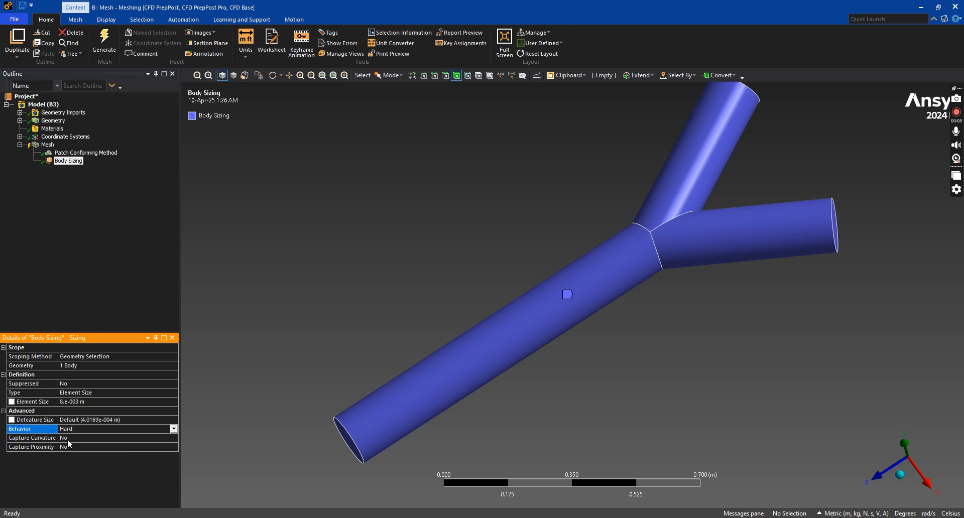
Generate the mesh with the hard body sizing and display the meshed Y-shaped pipe.
scroll(652, 263, up, 2)
scroll(653, 263, up, 2)
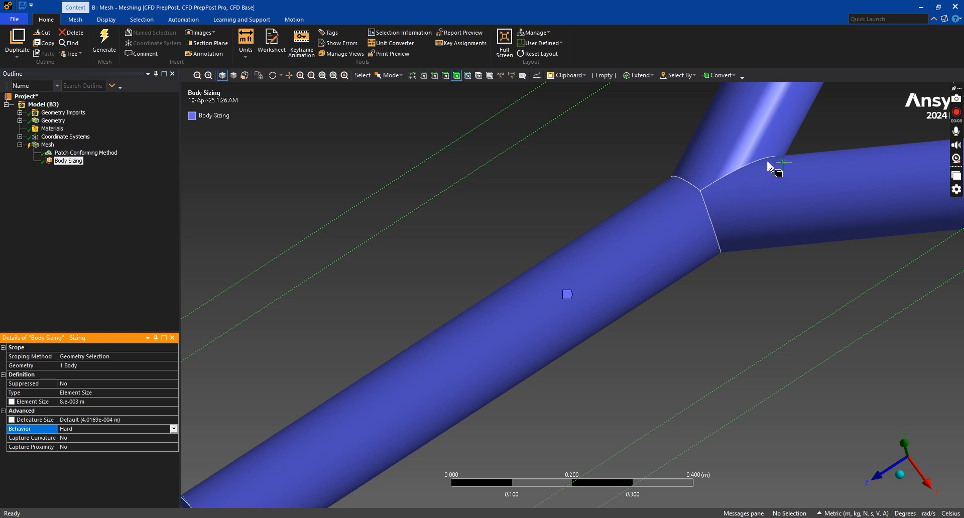
scroll(716, 239, up, 2)
scroll(715, 239, down, 4)
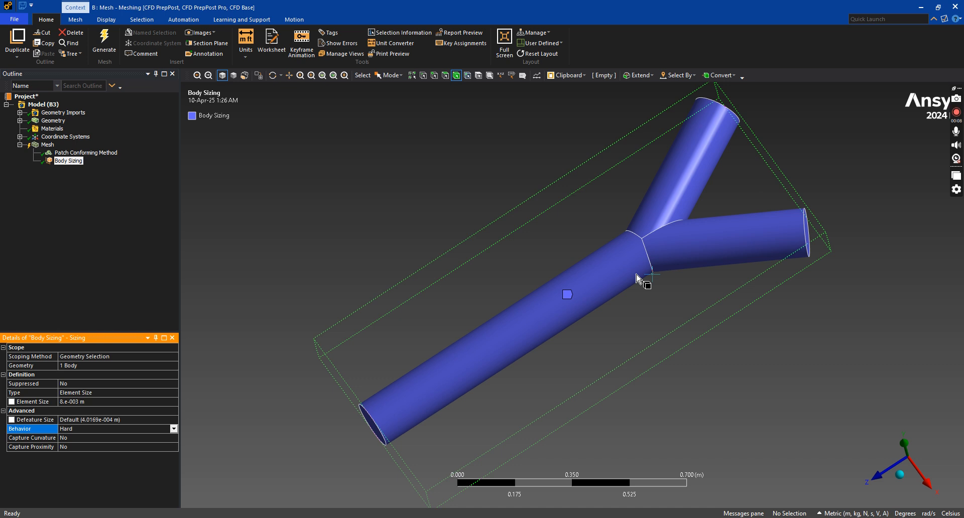
middle_drag(633, 281, 492, 325)
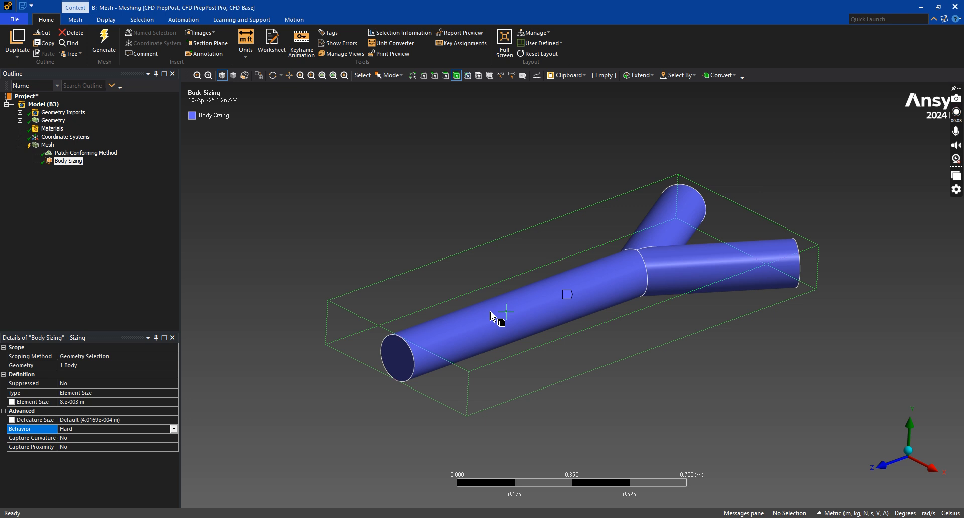
scroll(499, 318, down, 2)
scroll(505, 318, up, 4)
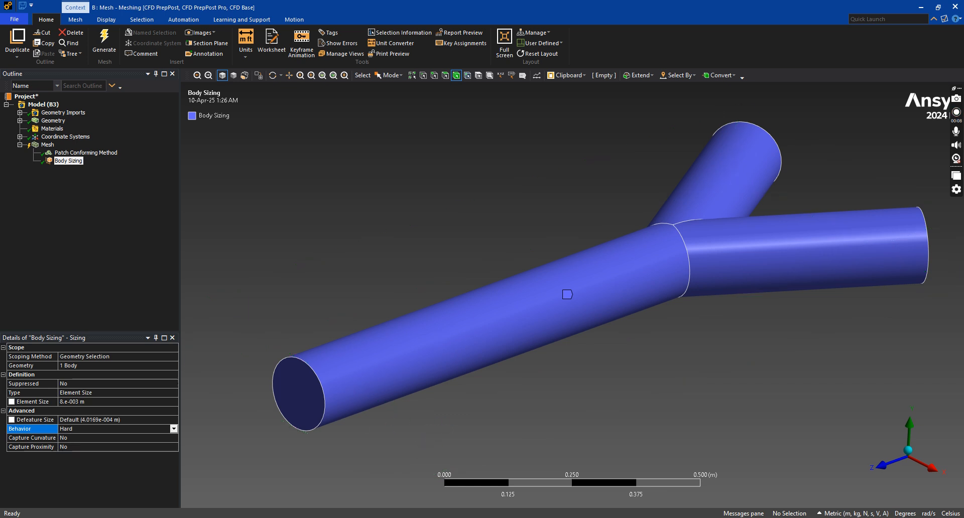
click(104, 42)
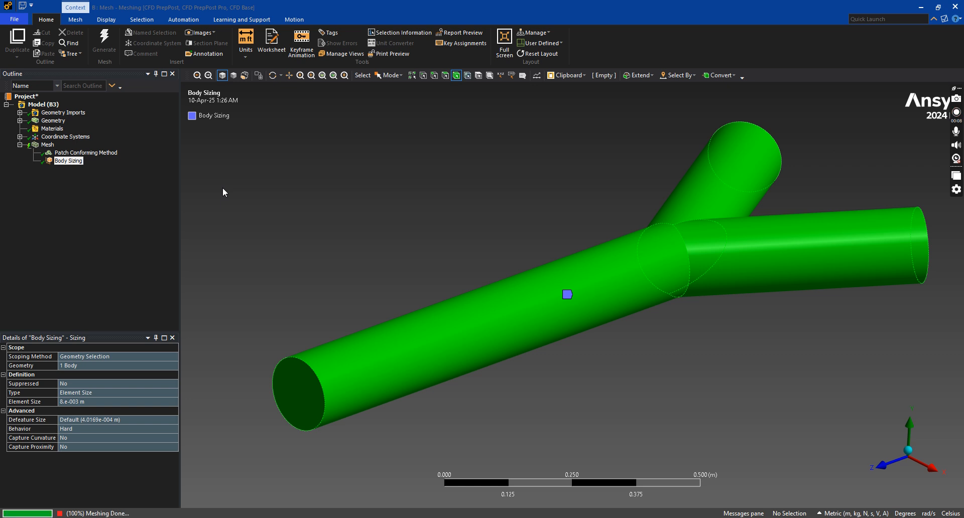
click(46, 144)
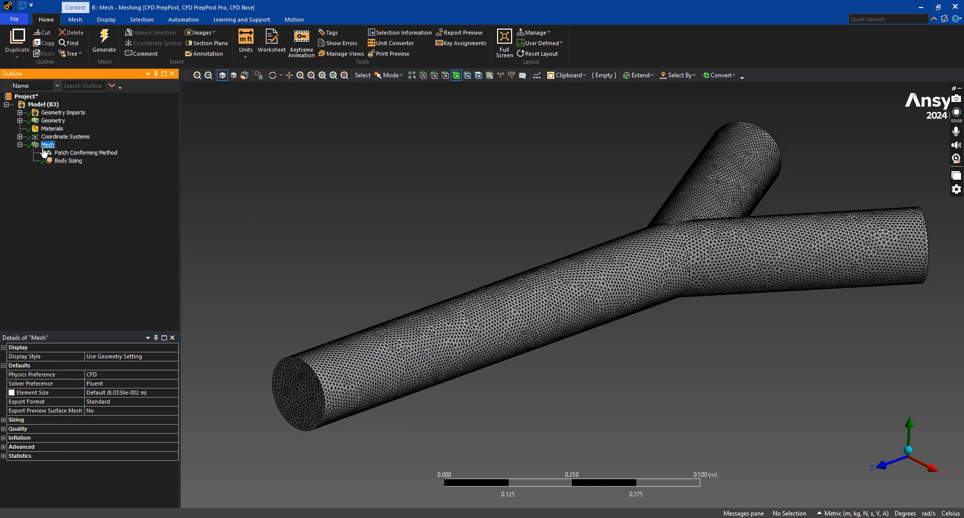
Examine the refined mesh along the main pipe, around the Y junction and on the circular end faces.
middle_drag(256, 204, 250, 267)
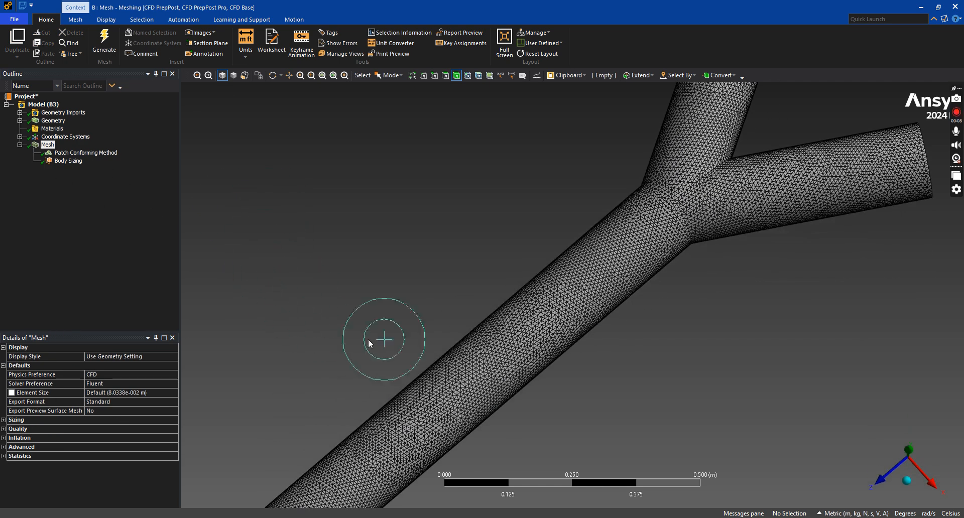
scroll(577, 320, down, 3)
scroll(577, 320, up, 5)
scroll(577, 320, down, 5)
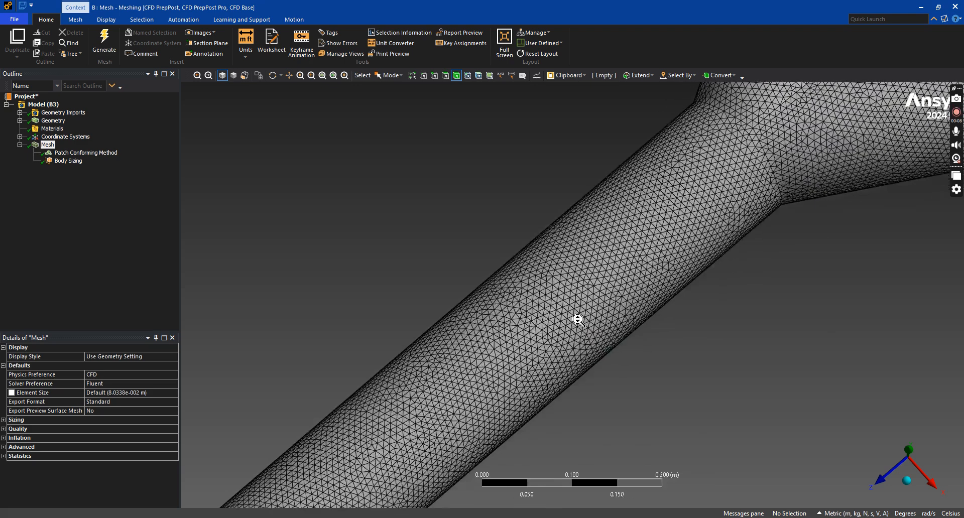
scroll(632, 359, down, 2)
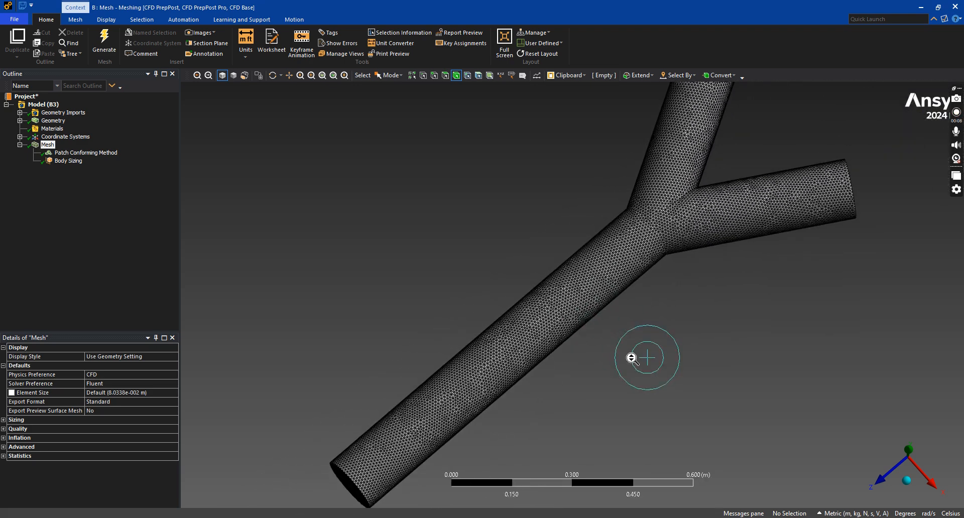
middle_drag(637, 357, 616, 326)
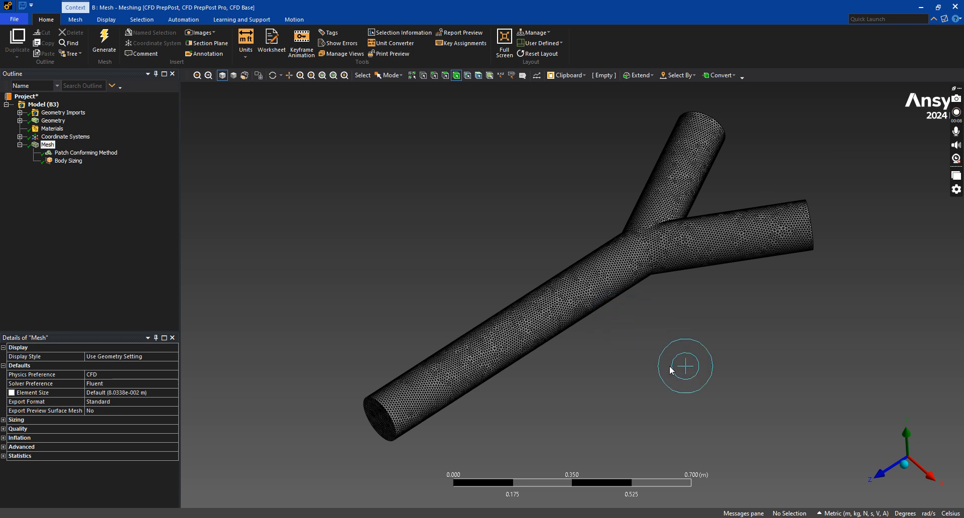
middle_drag(597, 339, 420, 398)
middle_drag(860, 258, 547, 362)
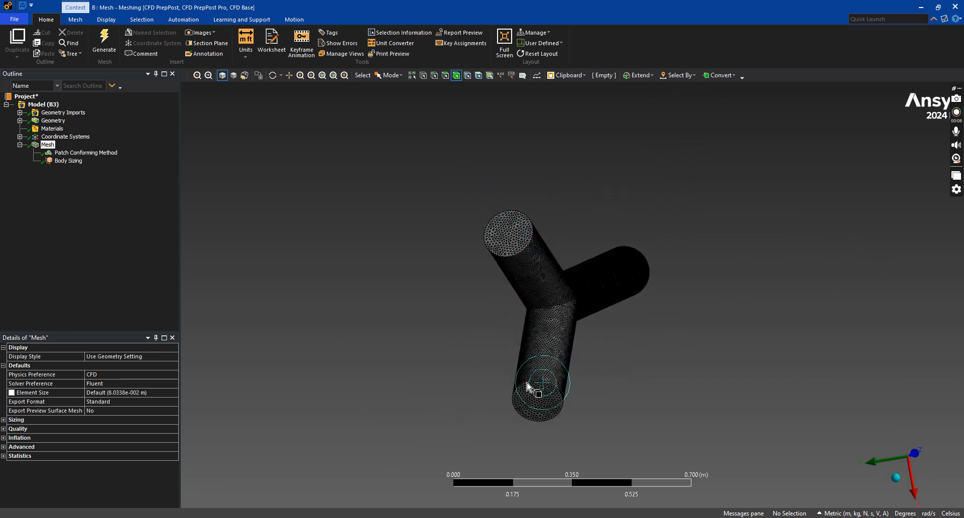
middle_drag(659, 323, 429, 394)
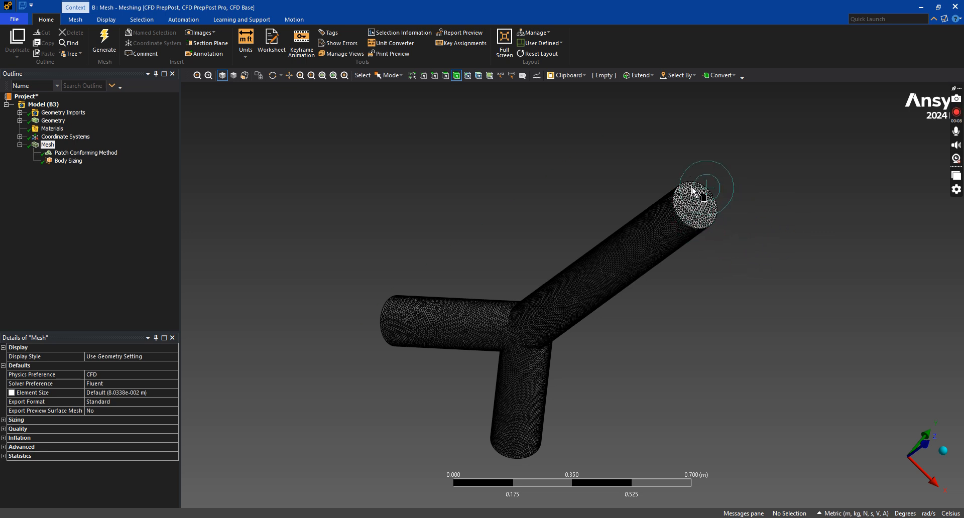
middle_drag(484, 268, 490, 226)
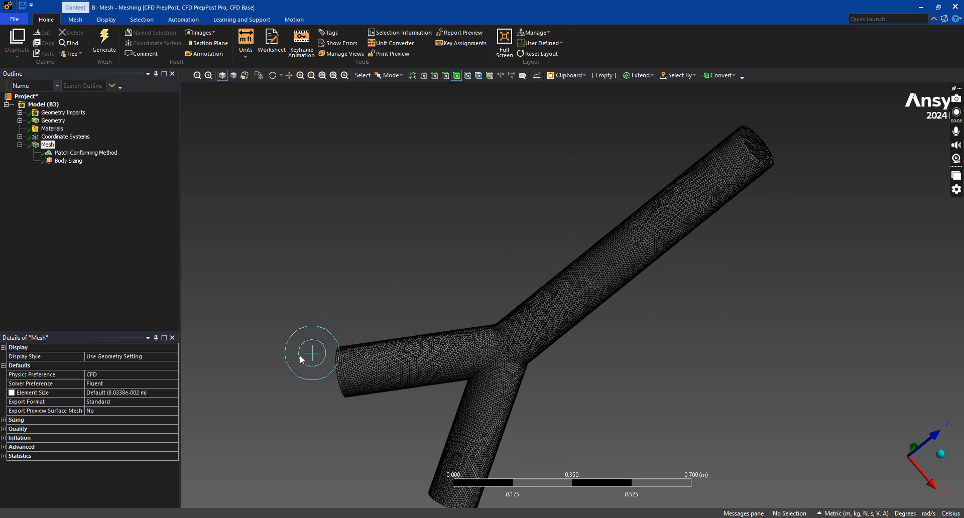
middle_drag(346, 394, 380, 361)
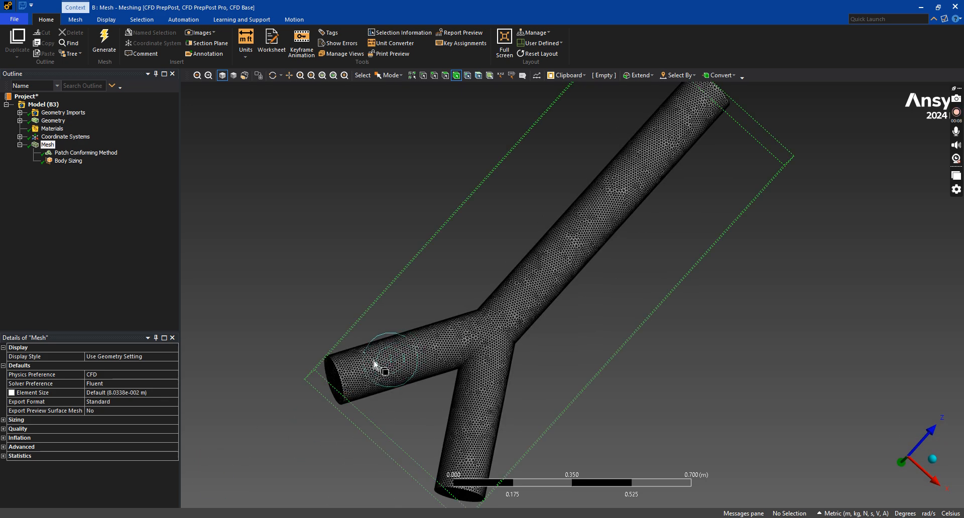
middle_drag(662, 325, 708, 362)
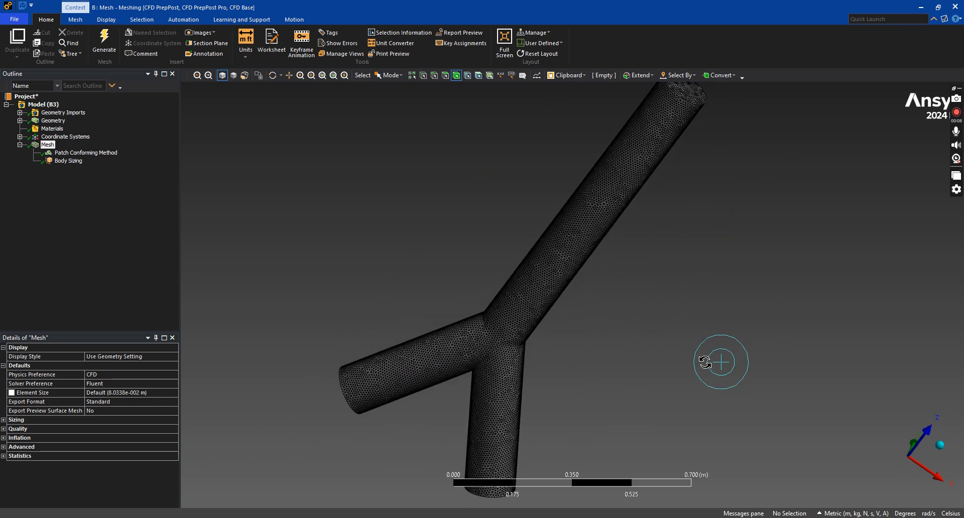
scroll(706, 363, down, 4)
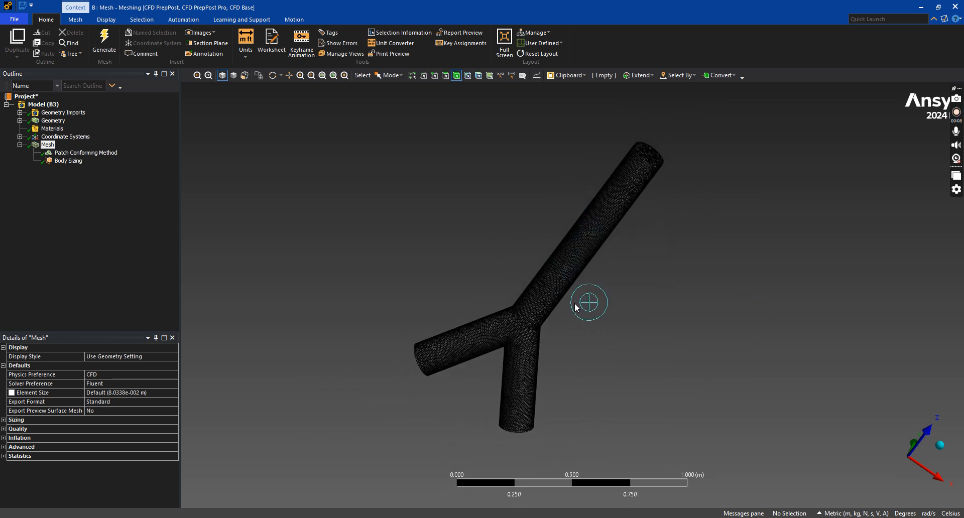
middle_drag(707, 301, 522, 360)
scroll(522, 365, up, 4)
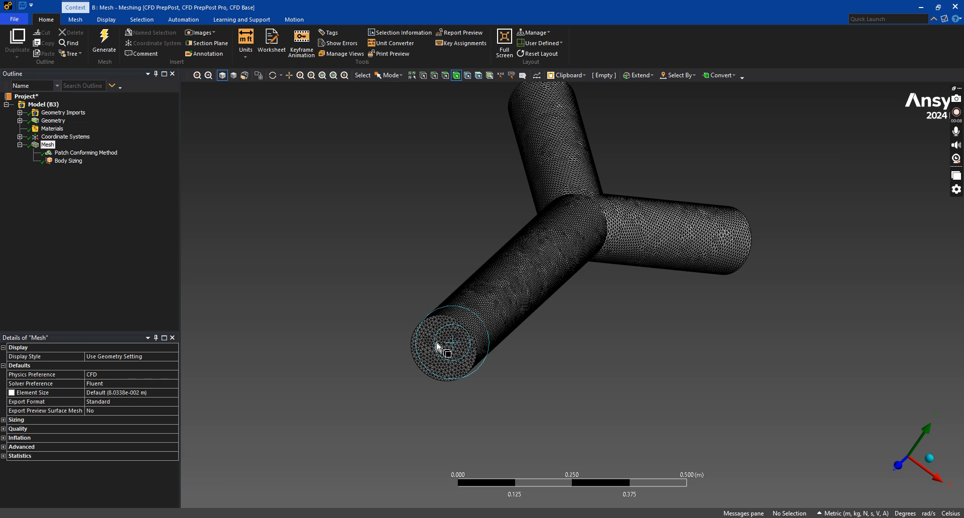
middle_drag(549, 382, 345, 477)
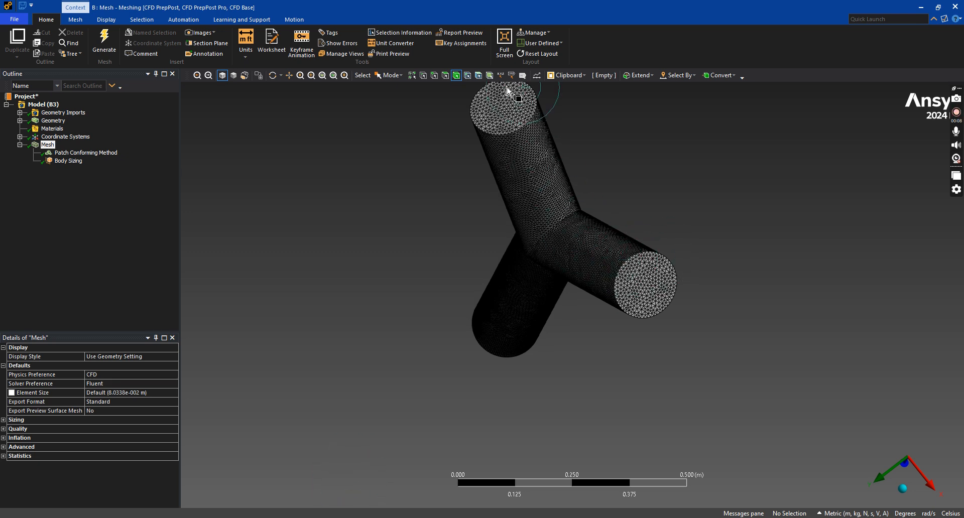
scroll(374, 285, down, 3)
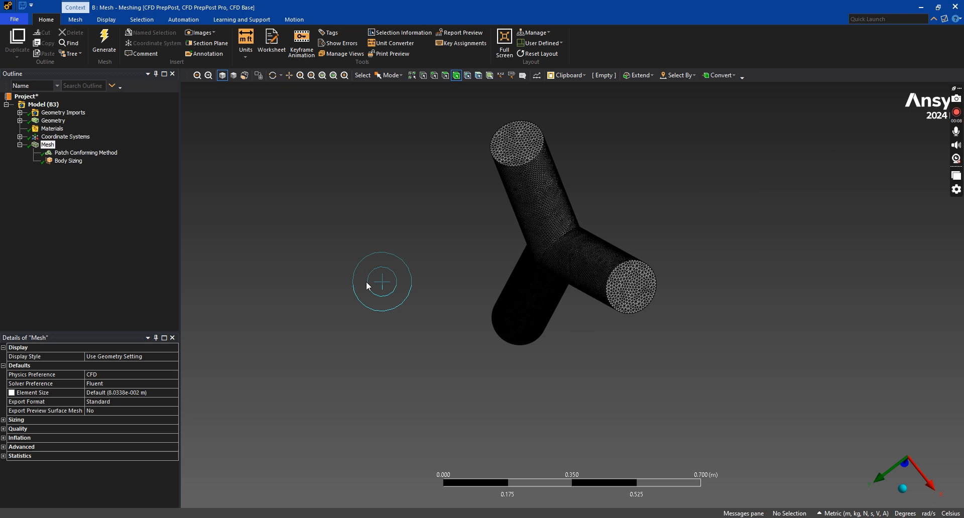
middle_drag(382, 302, 411, 403)
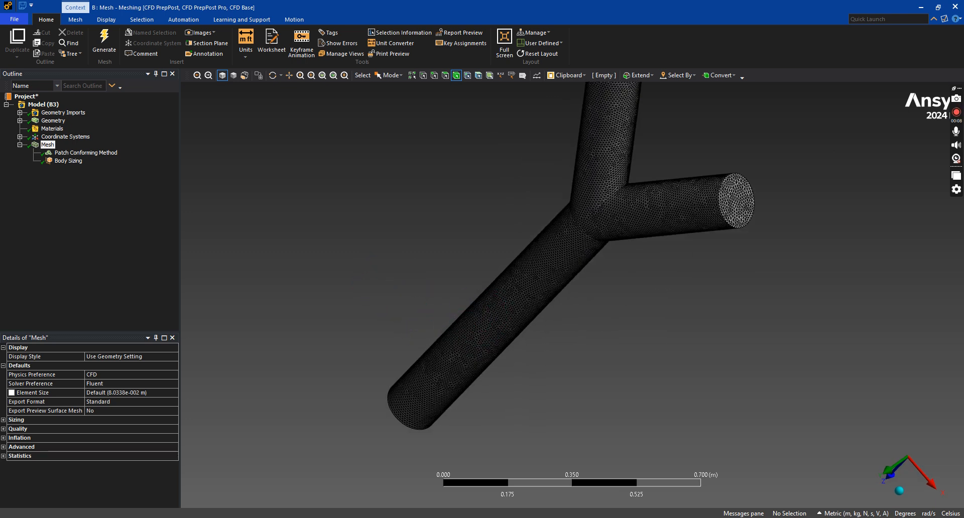
middle_drag(399, 362, 377, 379)
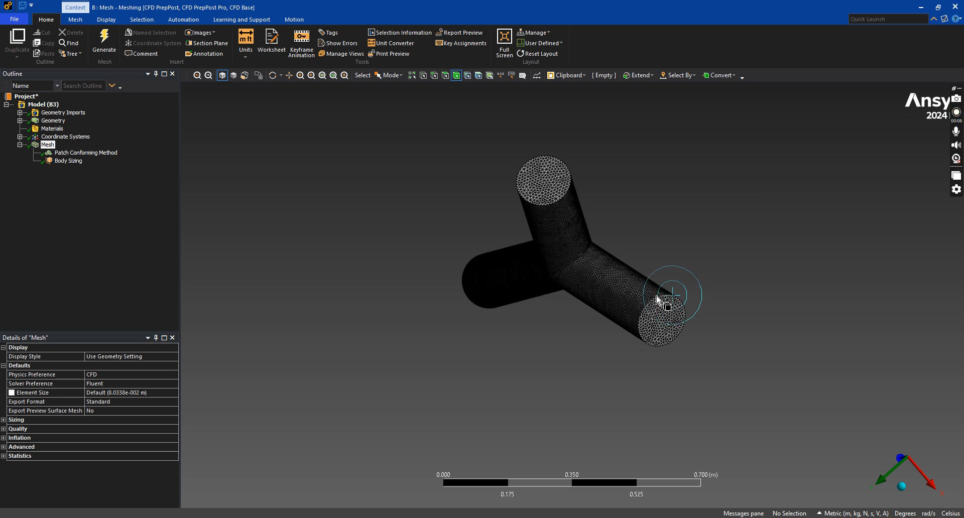
Switch the selection filter to edges and select the circular edge at the end of a branch pipe.
click(435, 75)
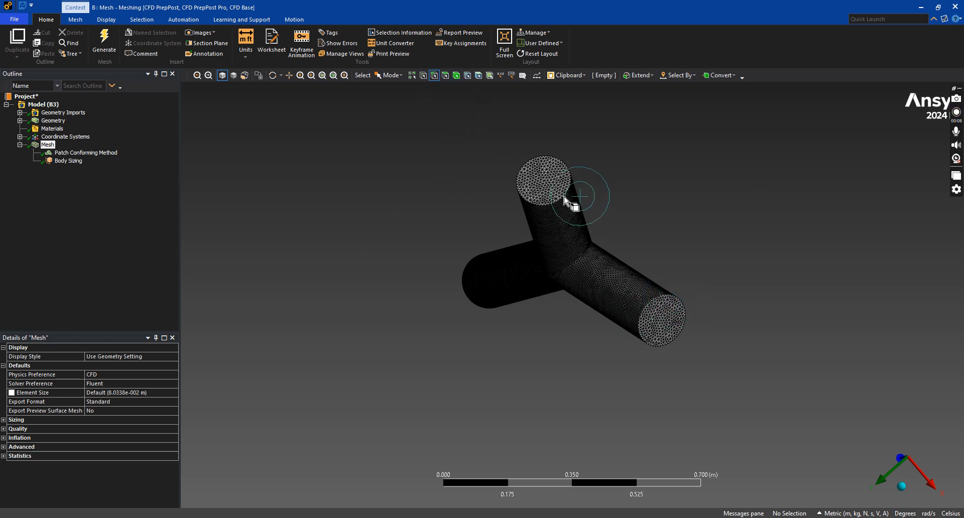
middle_drag(632, 201, 693, 236)
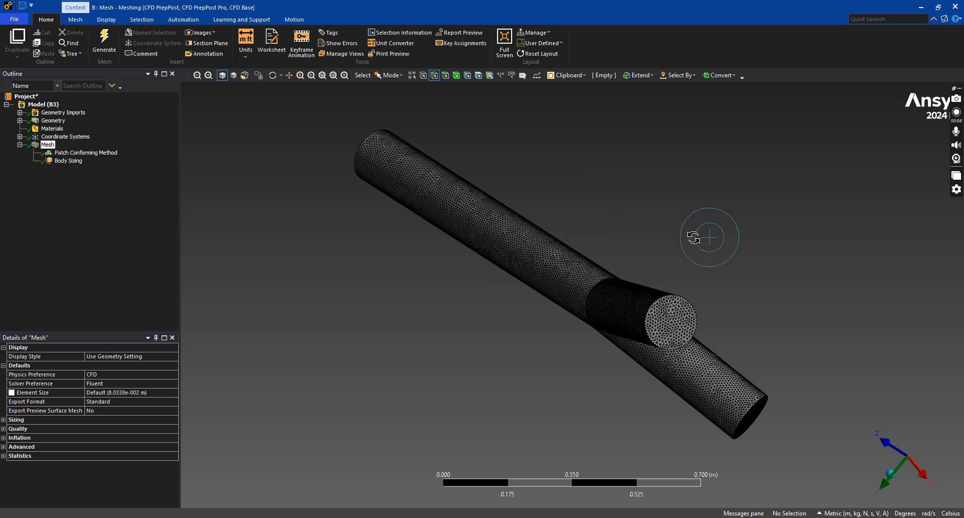
scroll(770, 321, down, 3)
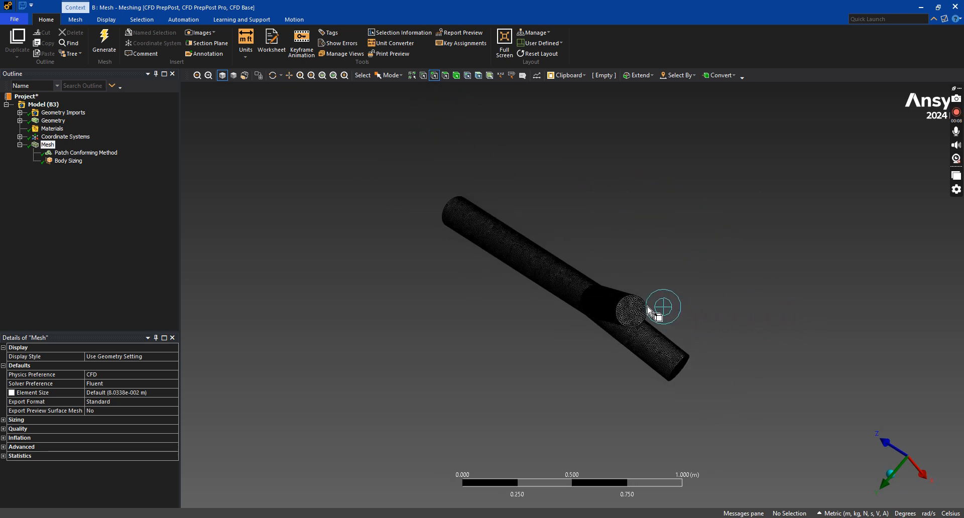
scroll(658, 312, up, 3)
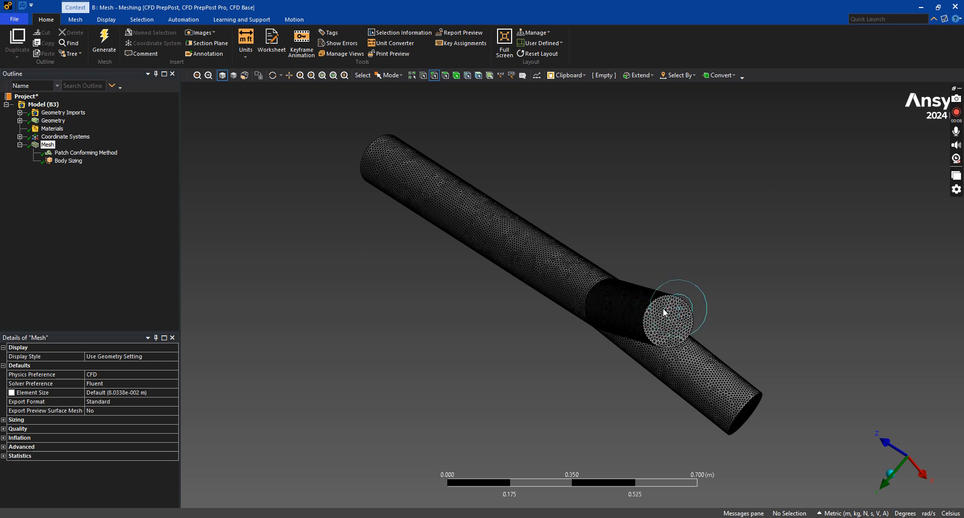
click(689, 306)
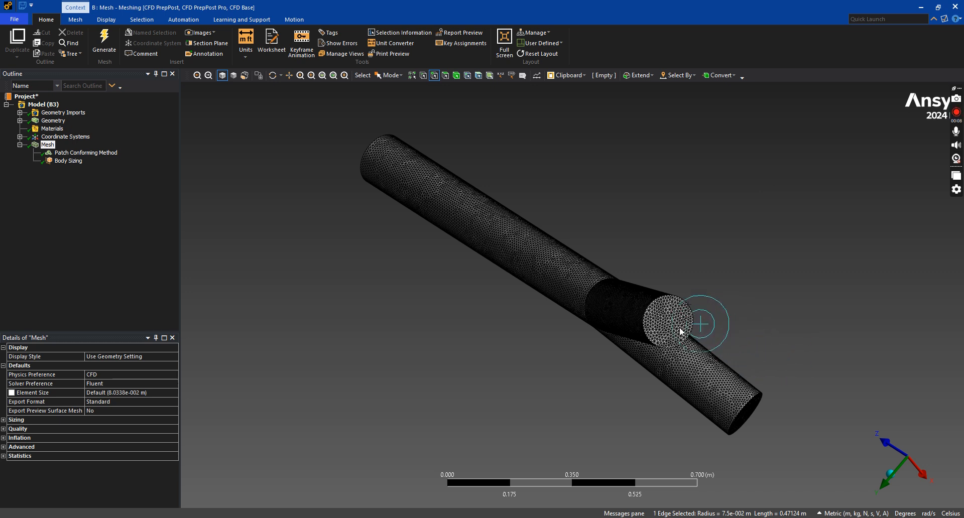
Insert an edge sizing on the curved junction edge where the main pipe meets the upper branch.
drag(295, 389, 404, 394)
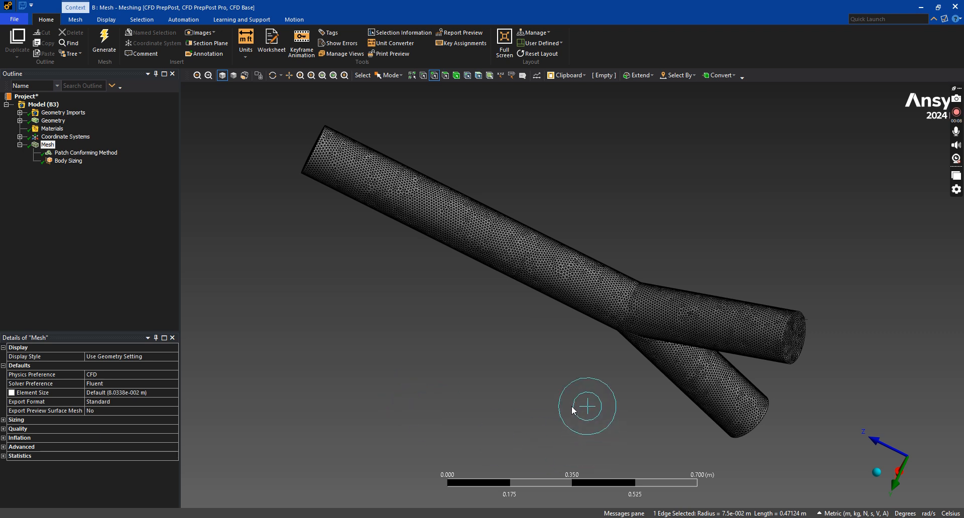
drag(373, 340, 436, 354)
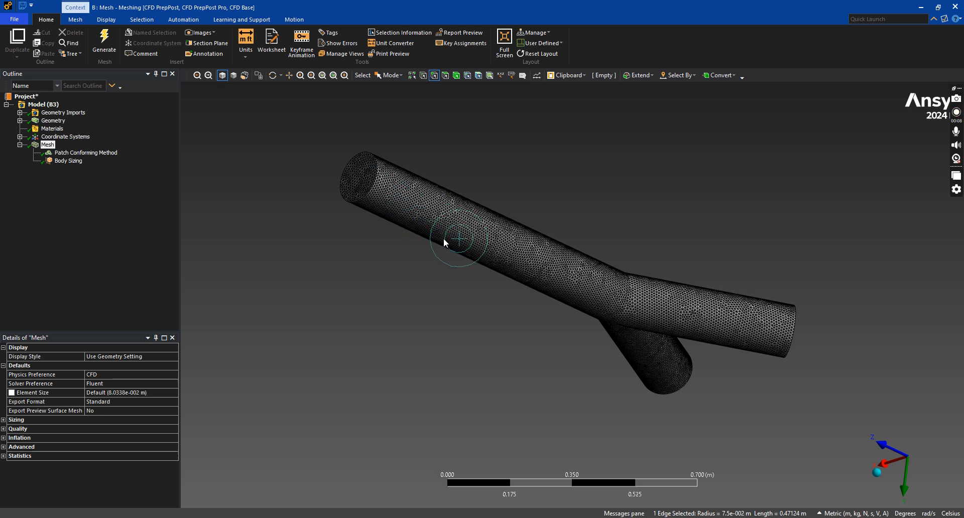
middle_drag(441, 293, 386, 371)
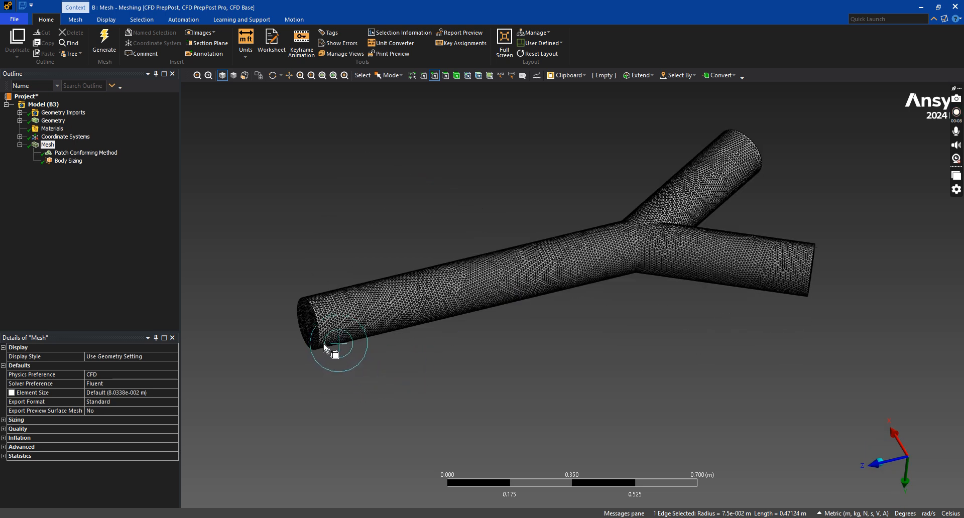
click(641, 240)
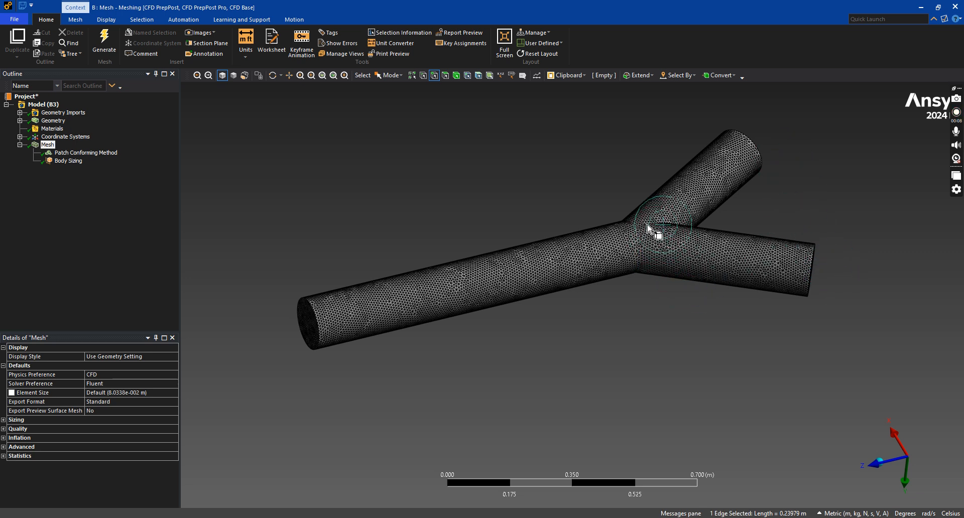
click(632, 230)
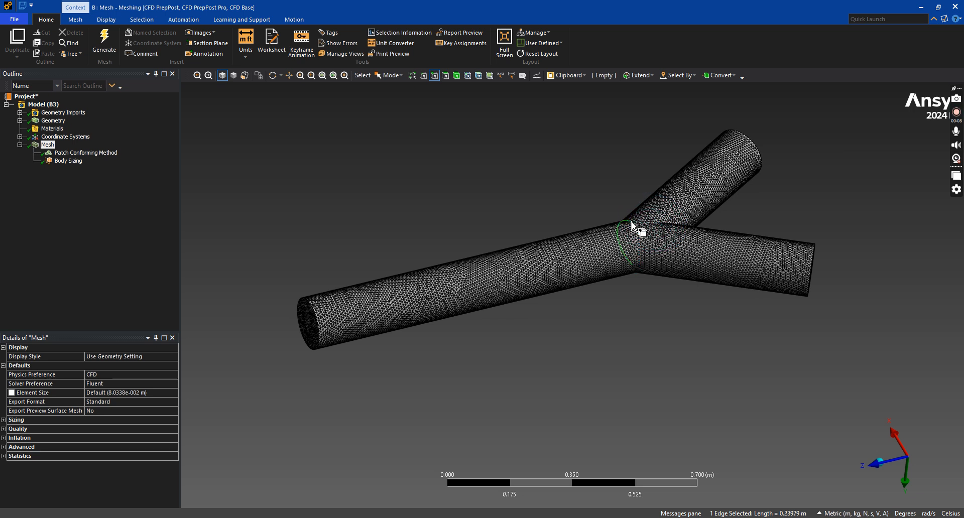
middle_drag(653, 305, 583, 362)
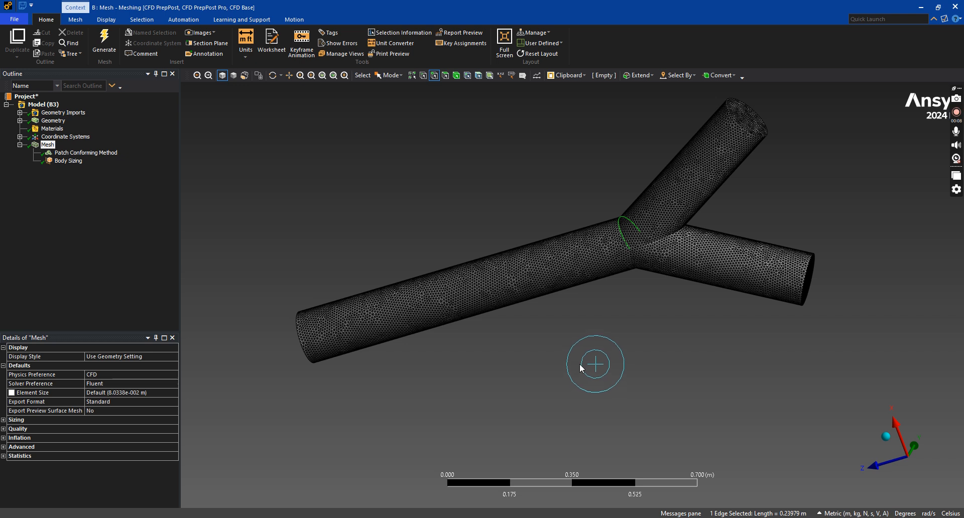
right_click(42, 147)
mouse_move(91, 152)
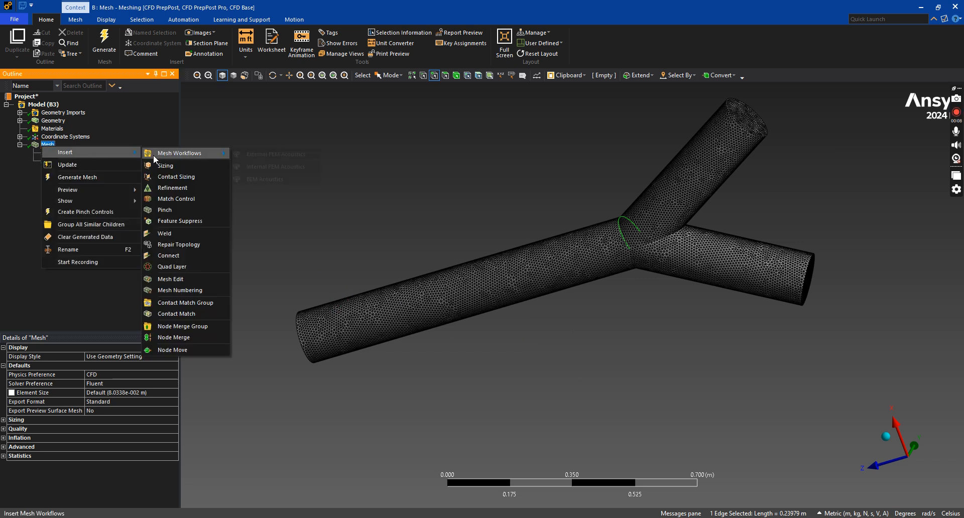
click(166, 165)
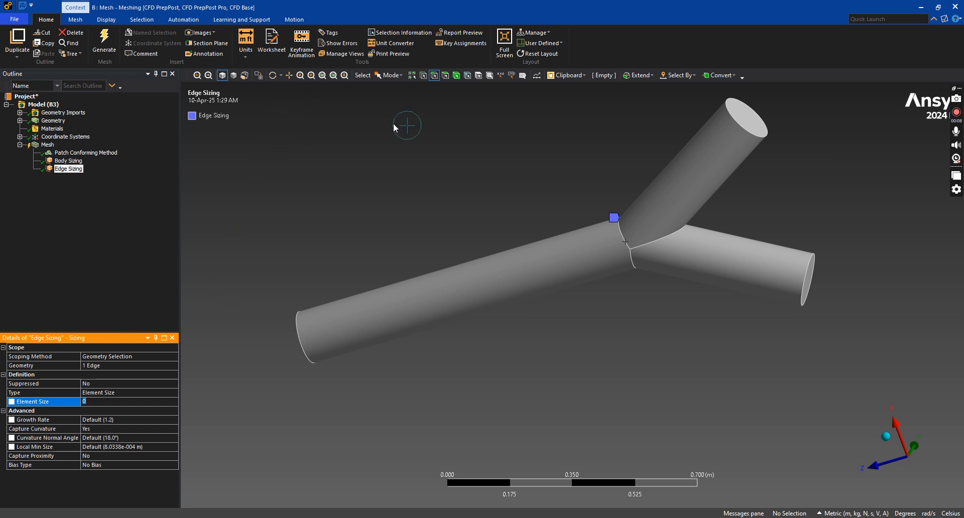
Rescope the edge sizing to six edges: the three junction edges and the circular edges at the three pipe ends.
click(632, 265)
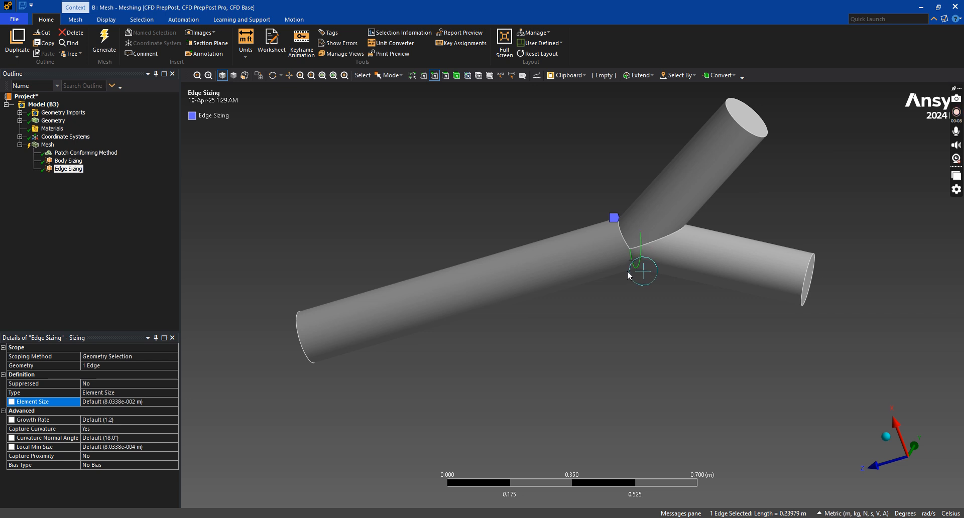
ctrl+click(652, 246)
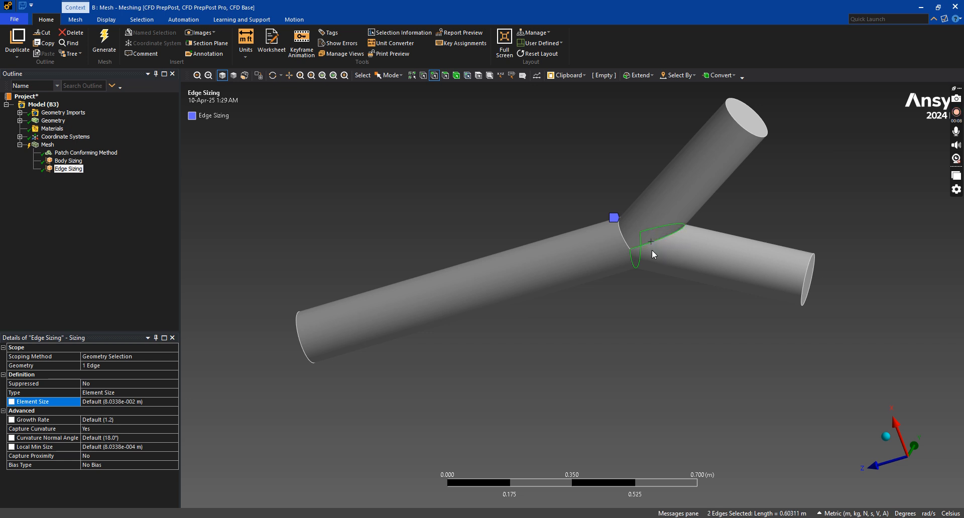
ctrl+click(635, 250)
ctrl+click(763, 135)
ctrl+click(808, 259)
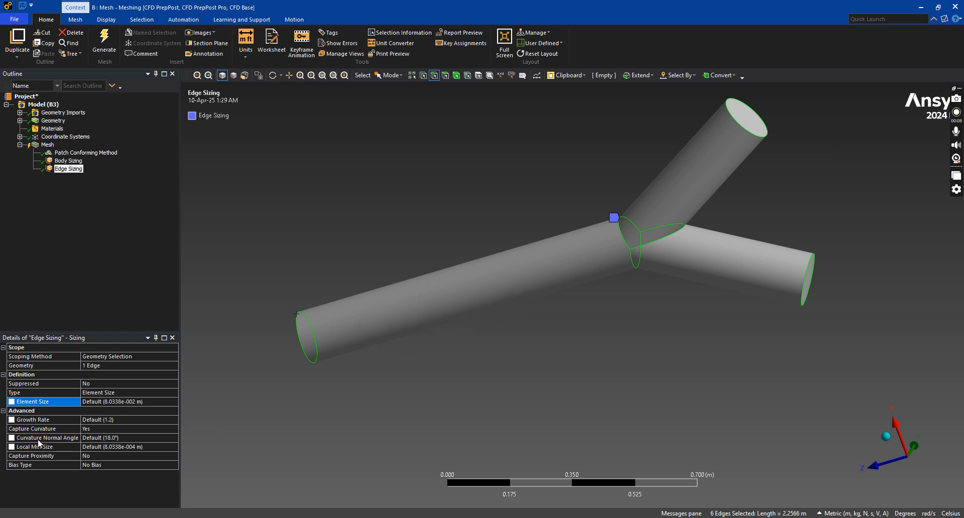
click(96, 367)
click(96, 367)
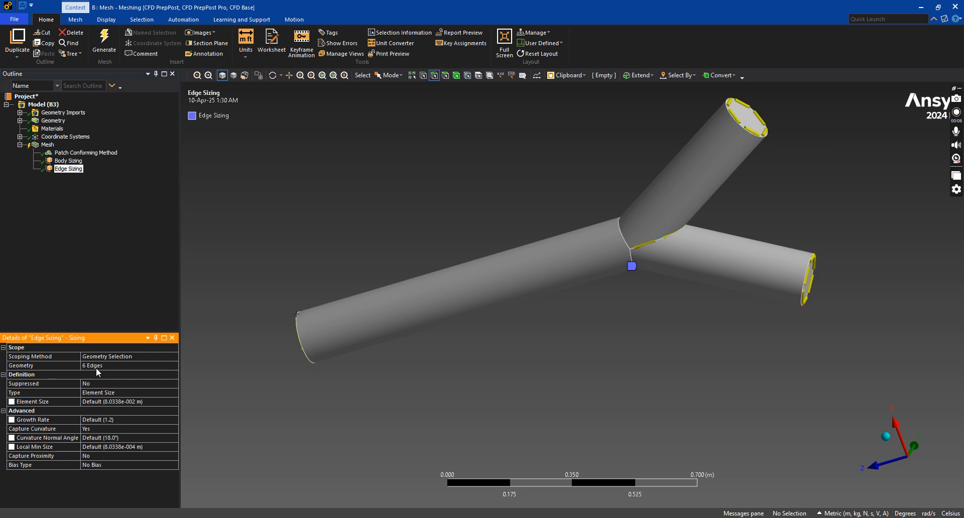
Set the edge sizing's type to Number of Divisions with 50 divisions and check it against the meshing notes in Word.
click(118, 394)
click(174, 394)
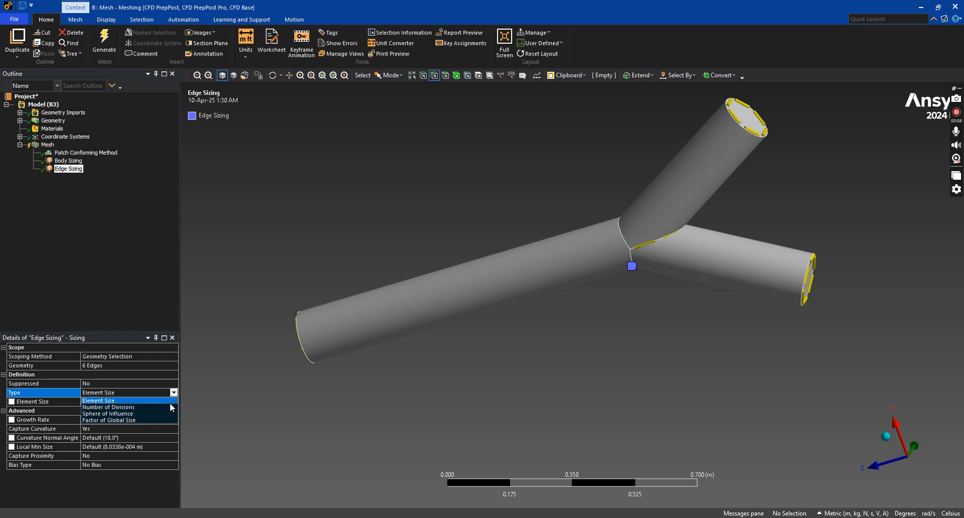
click(171, 407)
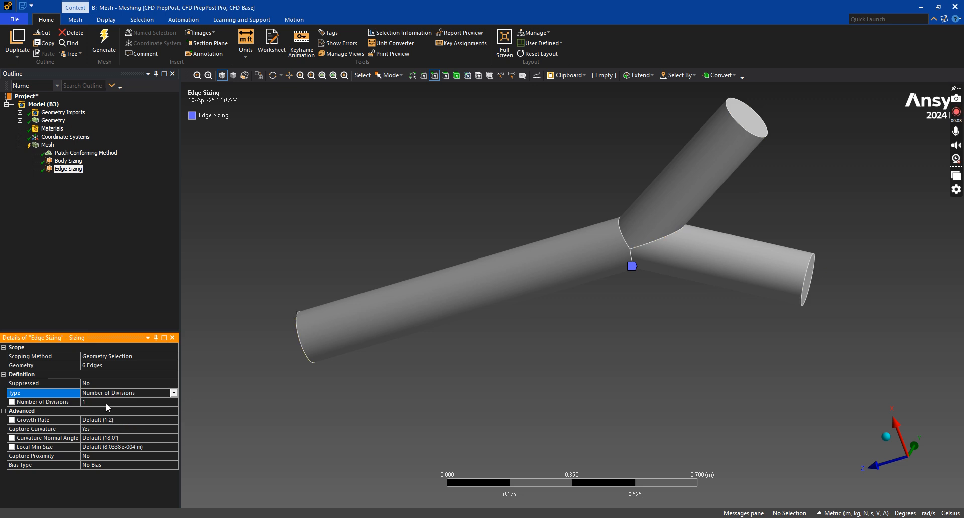
click(107, 403)
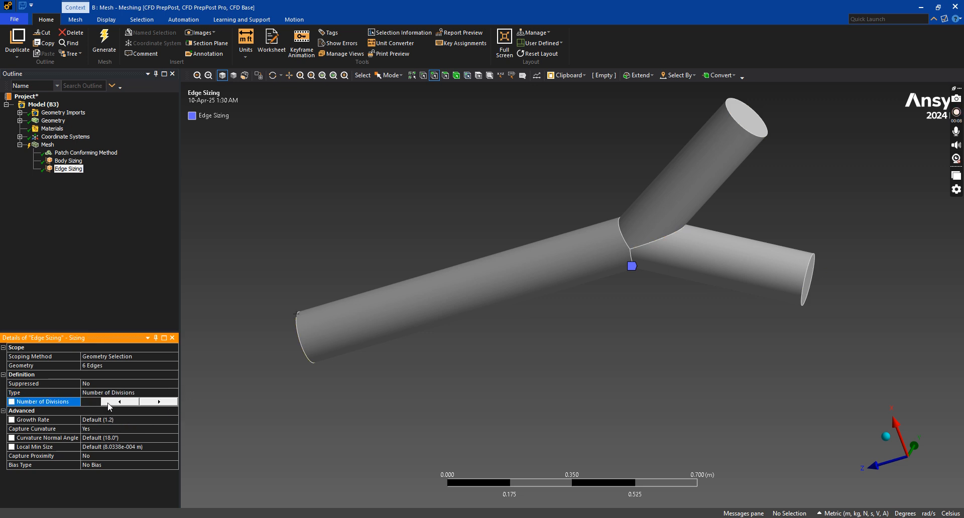
key(Return)
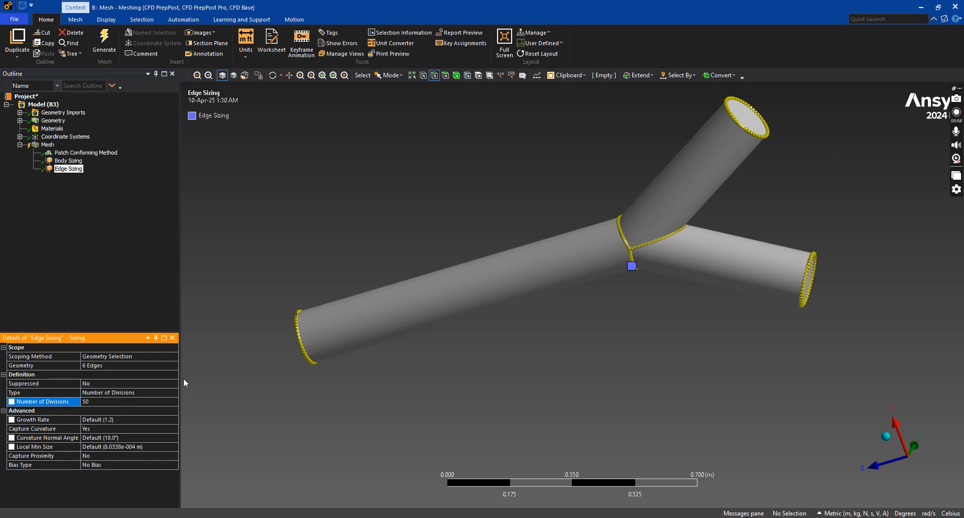
middle_drag(456, 329, 453, 351)
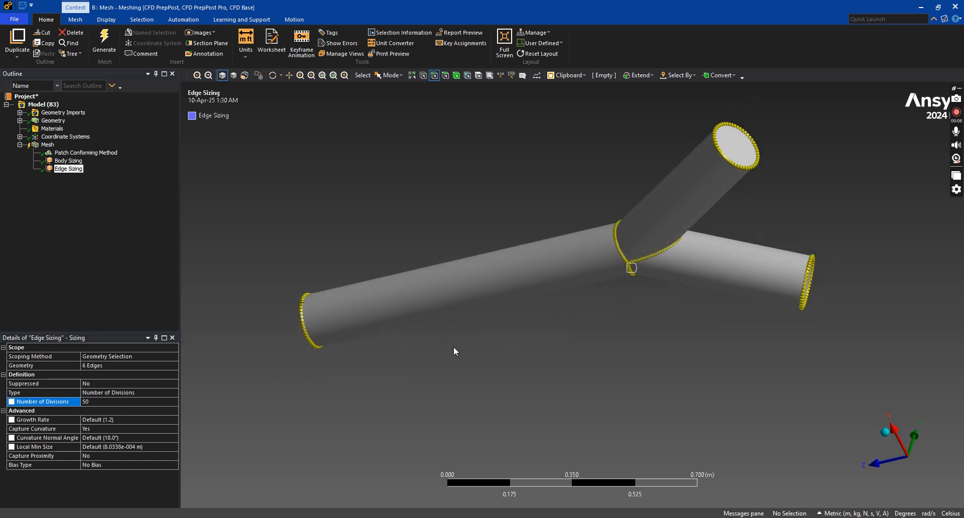
key(alt+Tab)
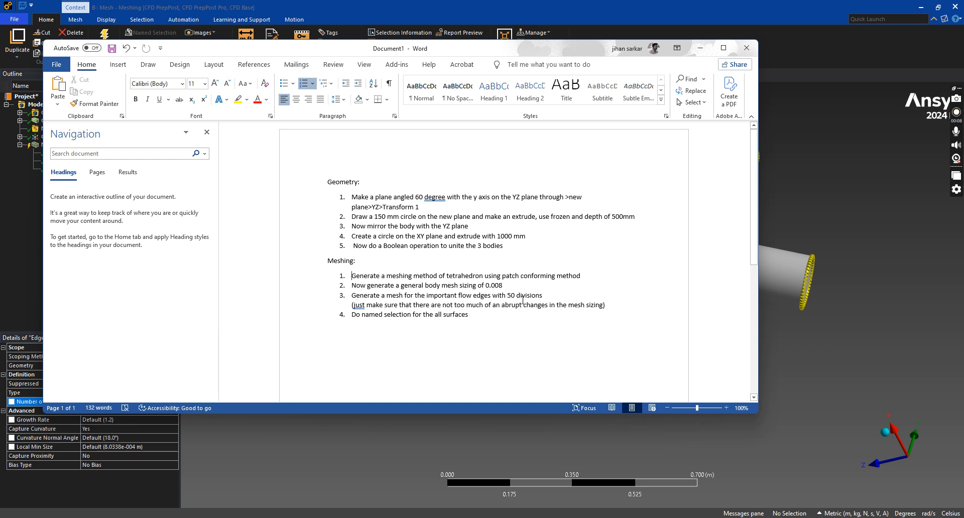
click(701, 49)
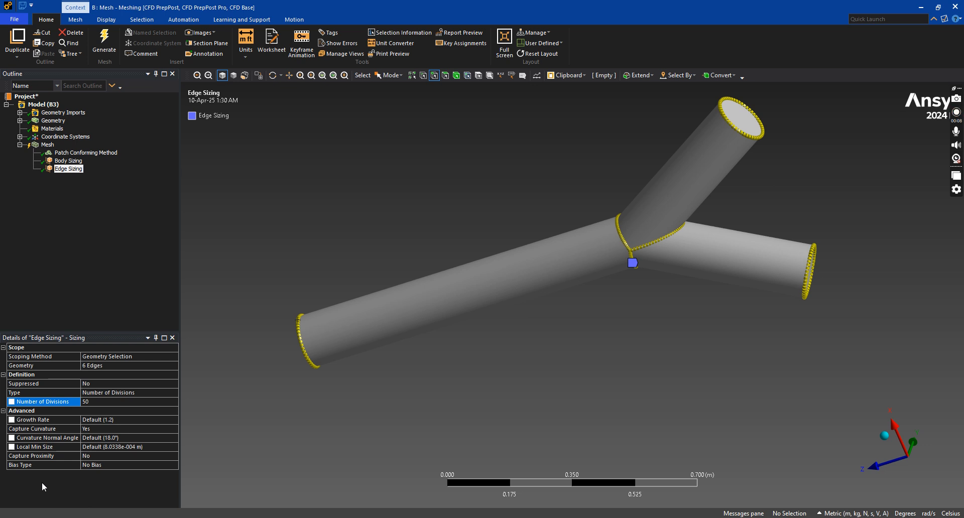
Set Capture Curvature to No and Behavior to Hard for the edge sizing.
click(96, 430)
click(173, 429)
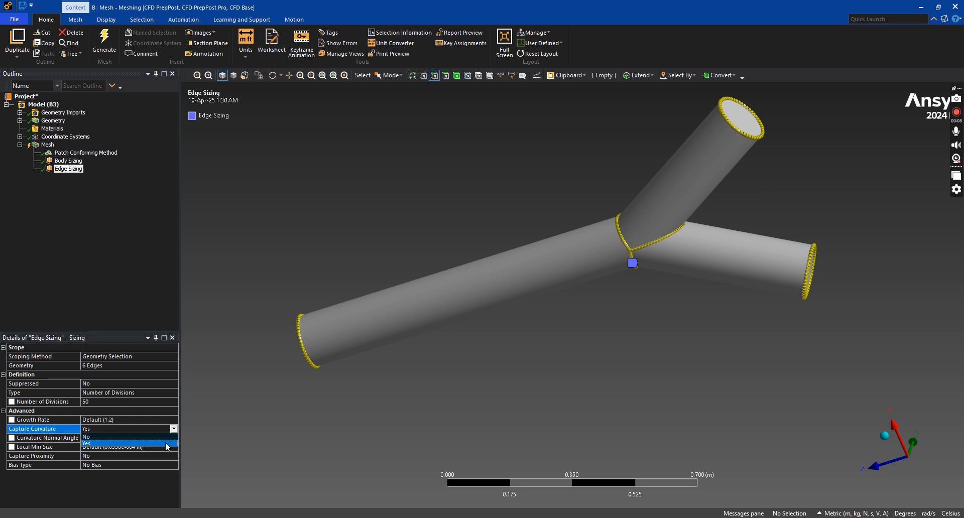
click(131, 437)
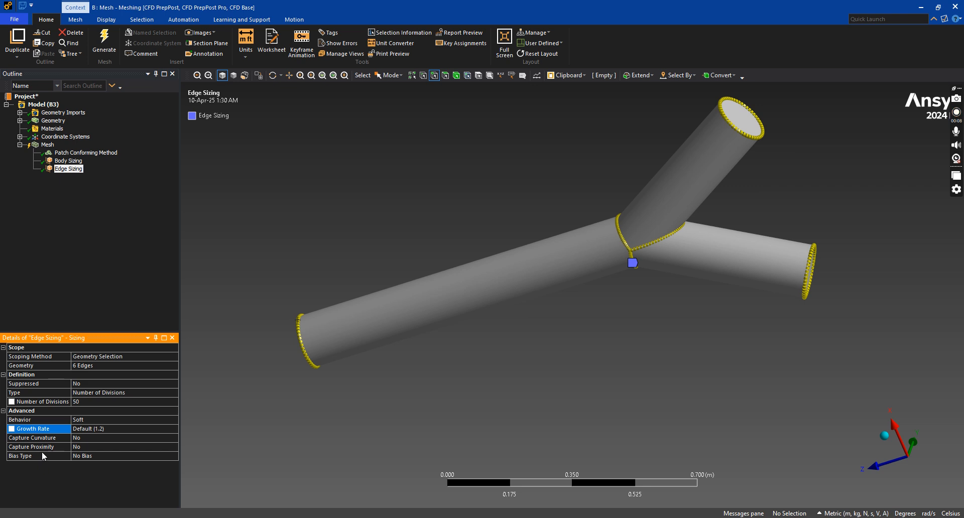
click(83, 417)
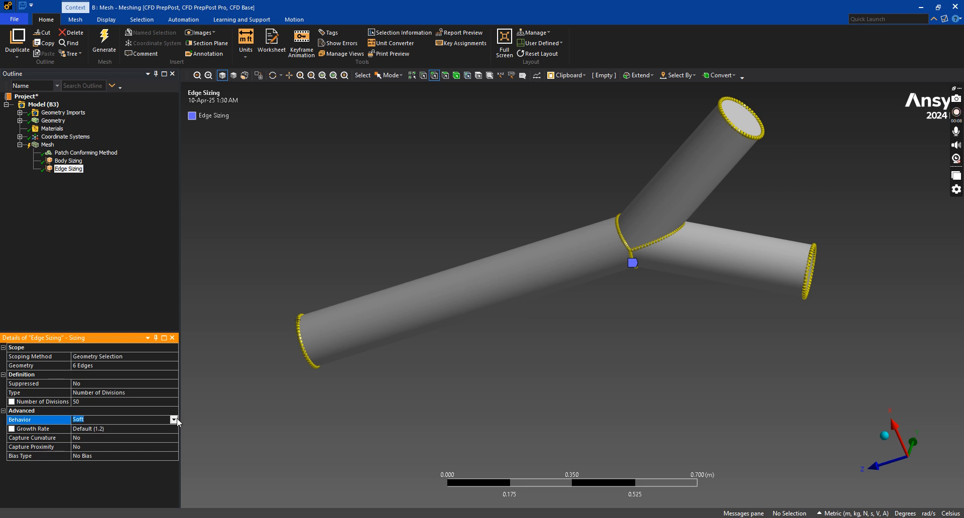
click(177, 418)
click(164, 430)
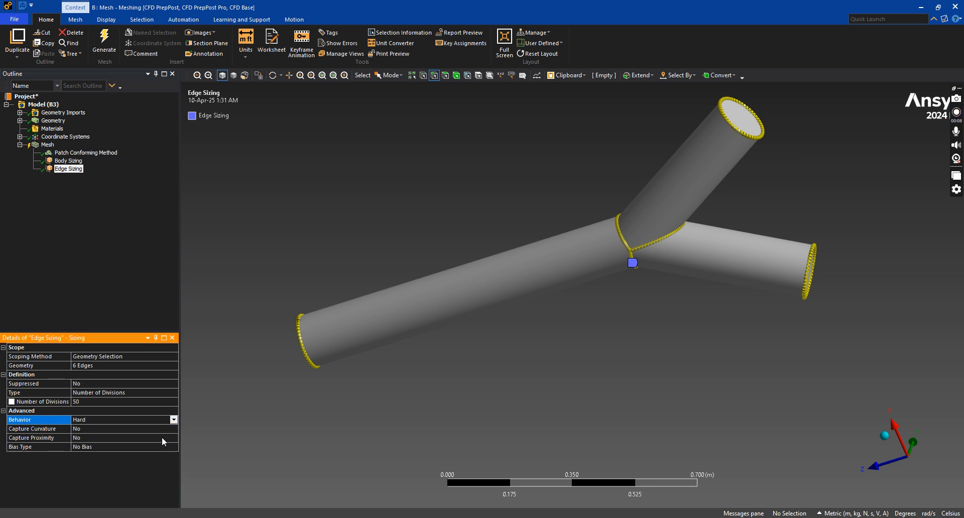
Generate the mesh with the hard edge sizing and display the meshed pipe.
click(104, 40)
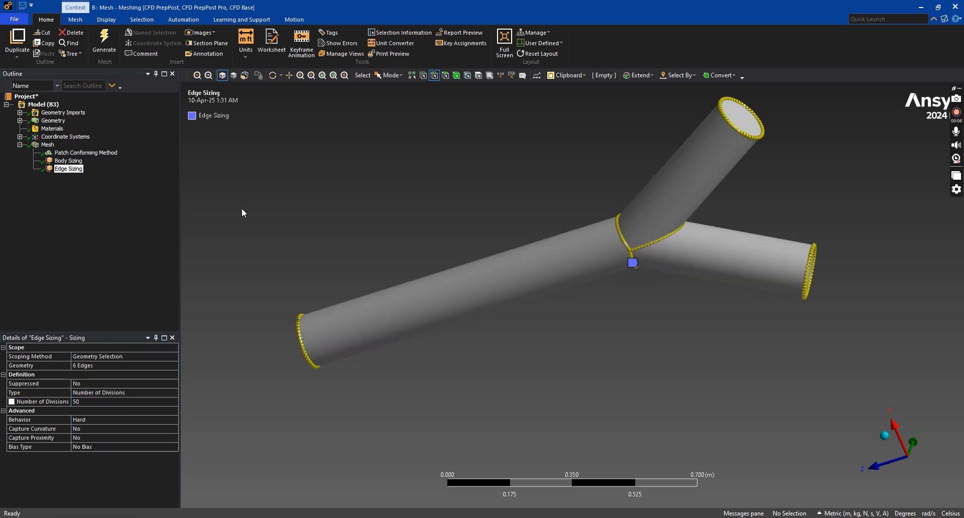
click(34, 145)
middle_drag(438, 221, 510, 197)
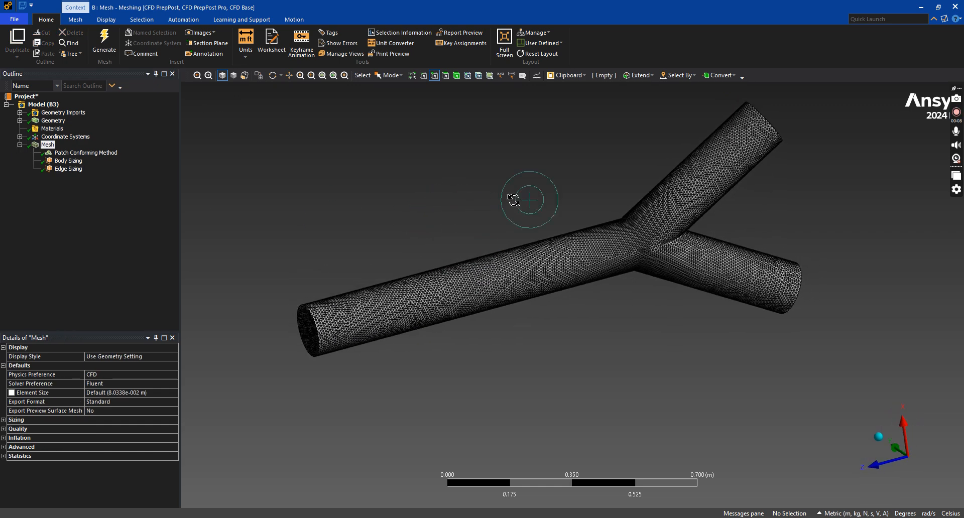
Examine how the element size transitions around the Y junction, along the main pipe and at the branch ends.
scroll(341, 341, down, 2)
scroll(345, 338, up, 3)
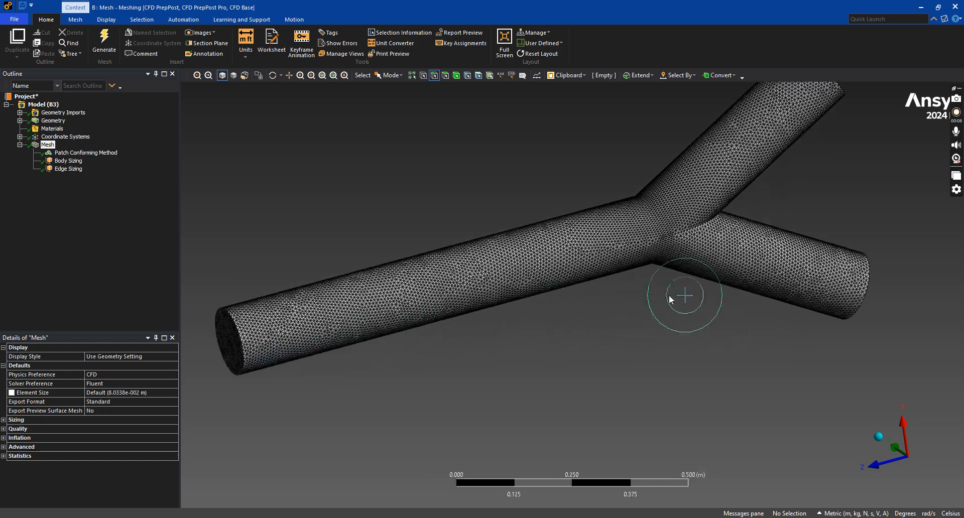
scroll(674, 284, up, 3)
middle_drag(672, 261, 653, 271)
scroll(676, 288, down, 5)
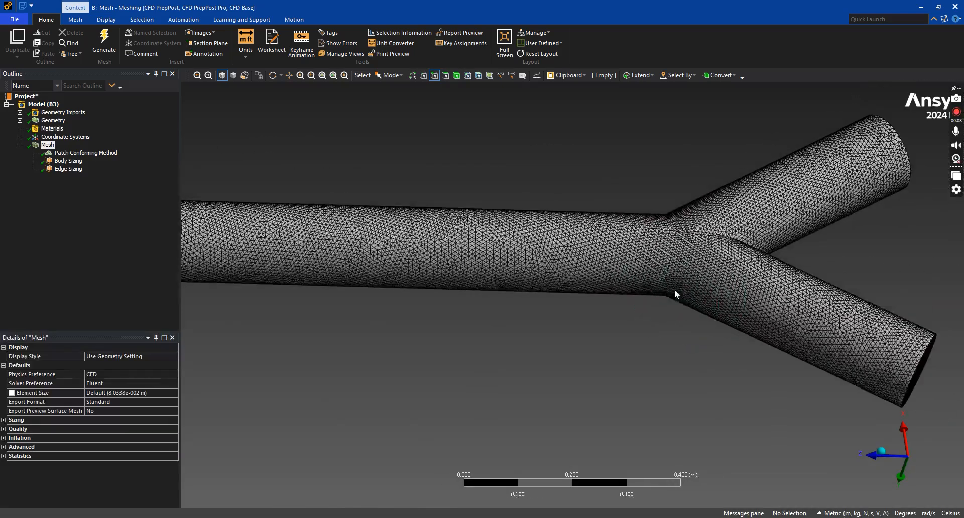
scroll(638, 324, down, 2)
middle_drag(633, 324, 570, 366)
scroll(688, 321, up, 2)
middle_drag(689, 322, 897, 299)
middle_drag(793, 269, 748, 368)
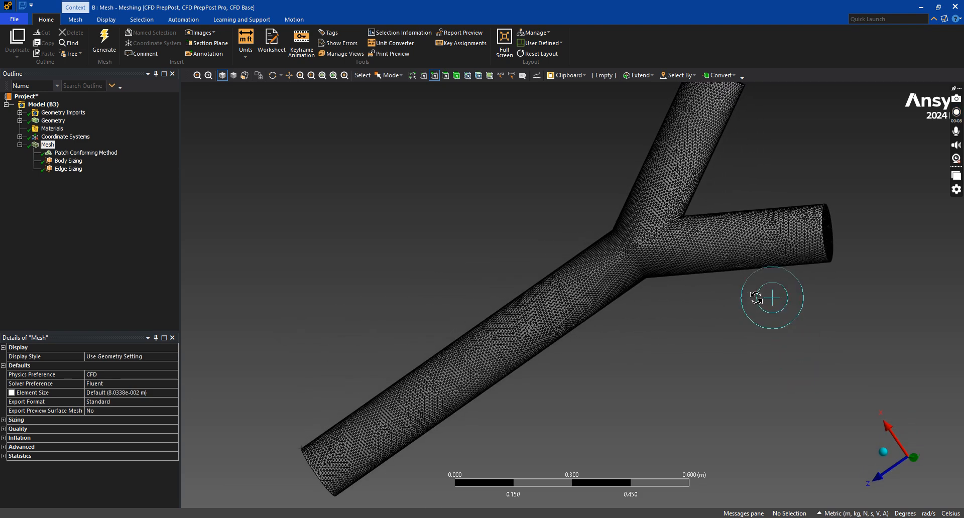
scroll(929, 286, up, 3)
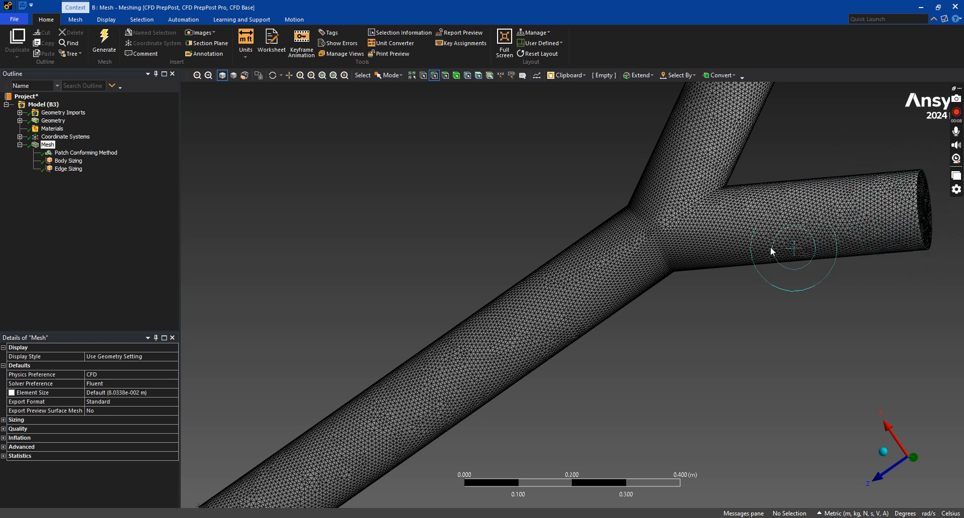
middle_drag(733, 289, 627, 374)
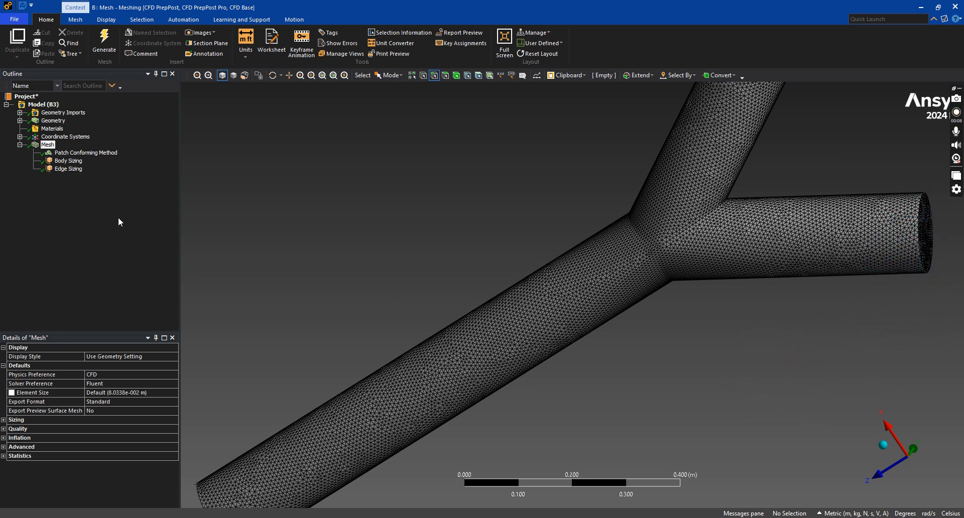
Add a second mesh sizing scoped to the three circular edges at the pipe's open ends.
right_click(54, 146)
mouse_move(75, 151)
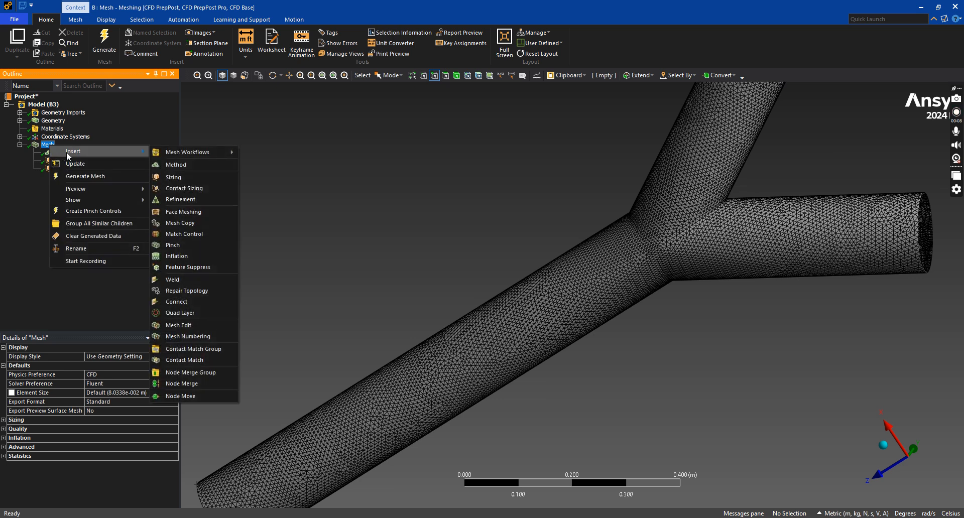
click(173, 181)
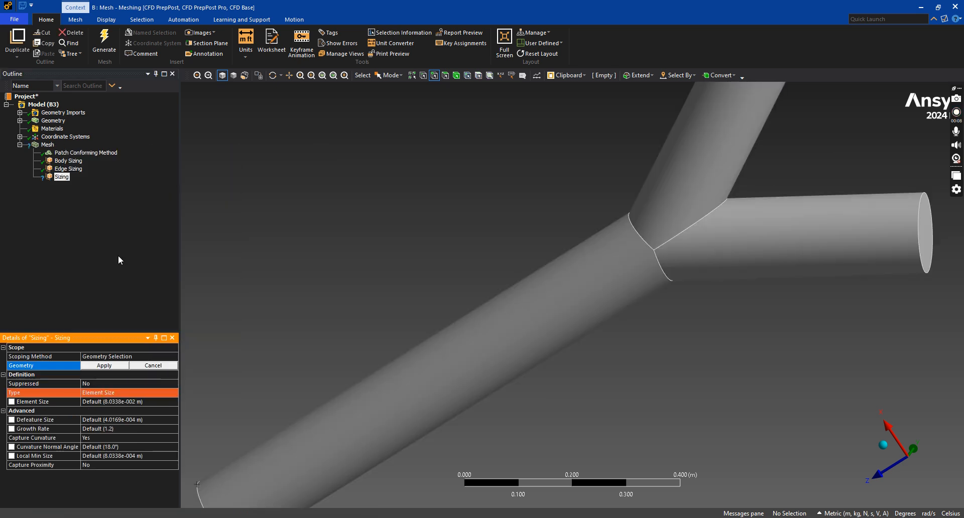
click(921, 237)
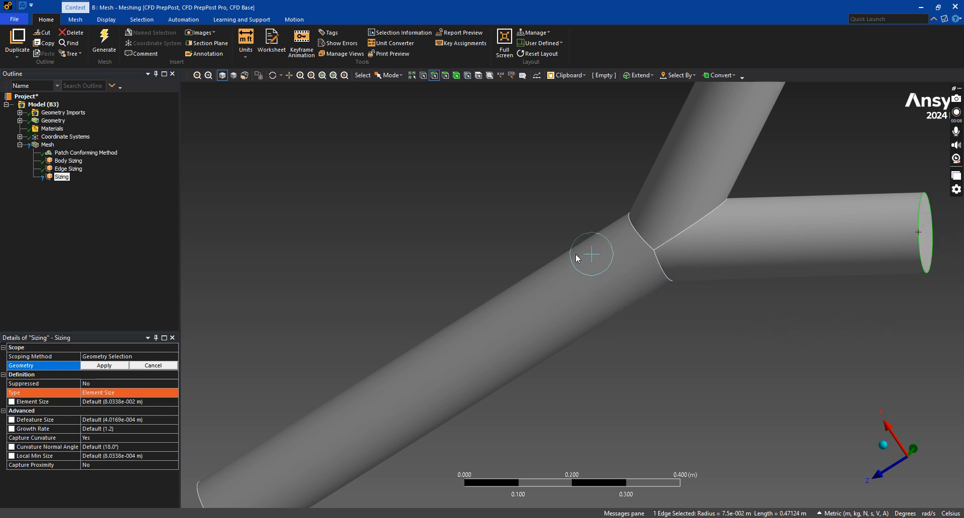
scroll(583, 261, down, 3)
scroll(598, 251, down, 2)
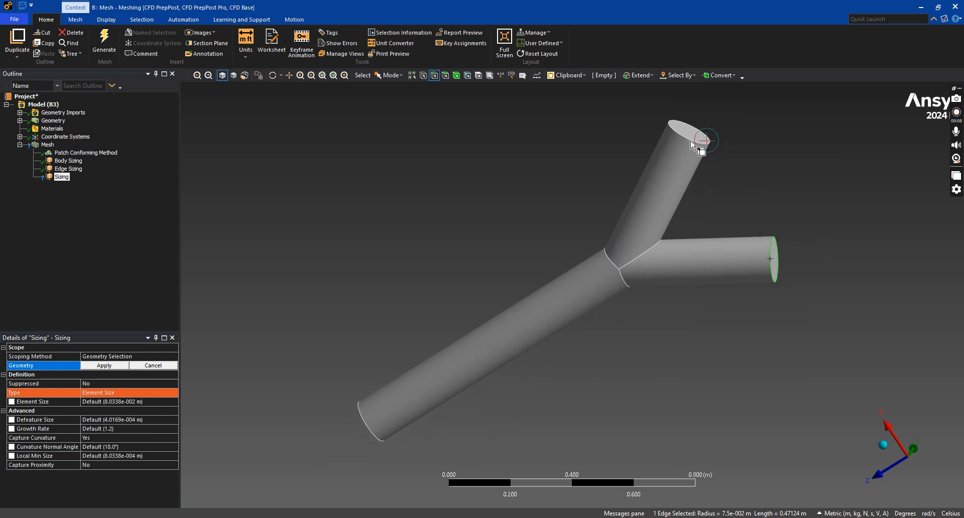
ctrl+click(691, 145)
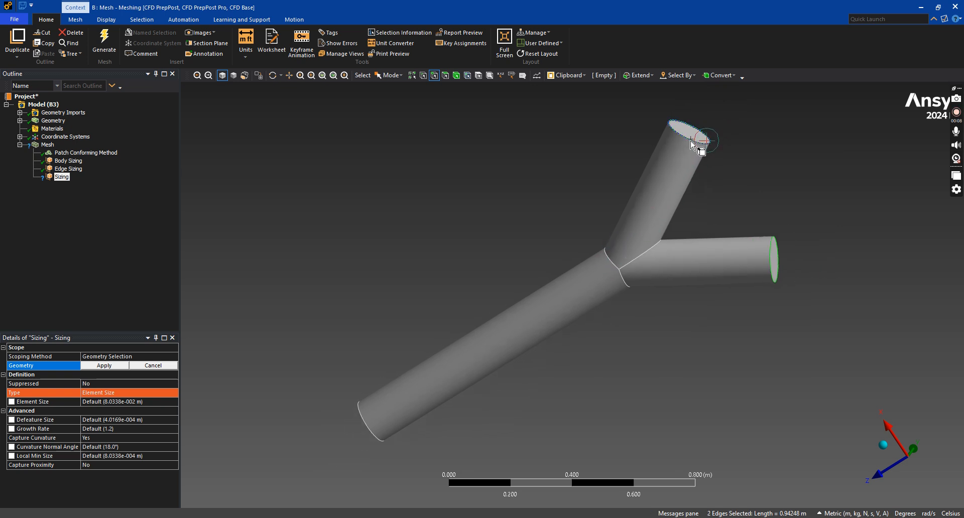
ctrl+click(361, 419)
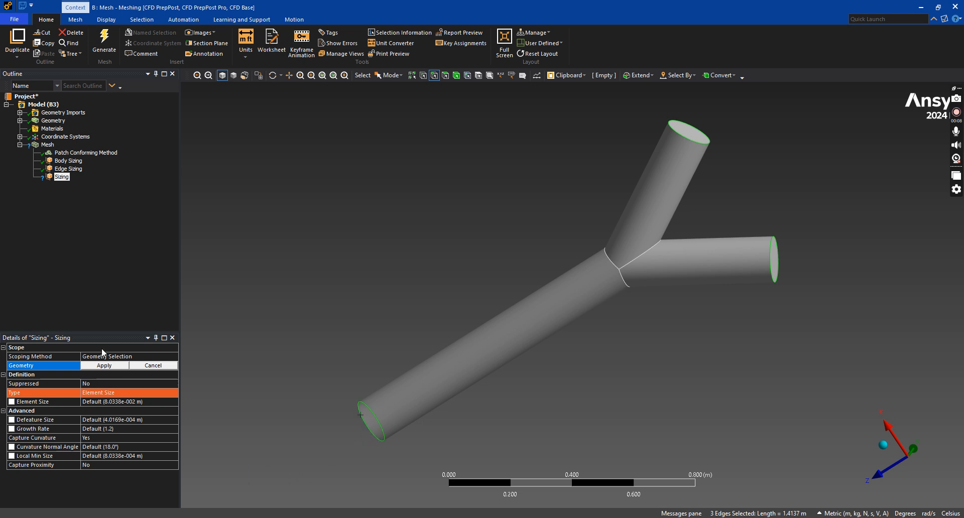
click(104, 366)
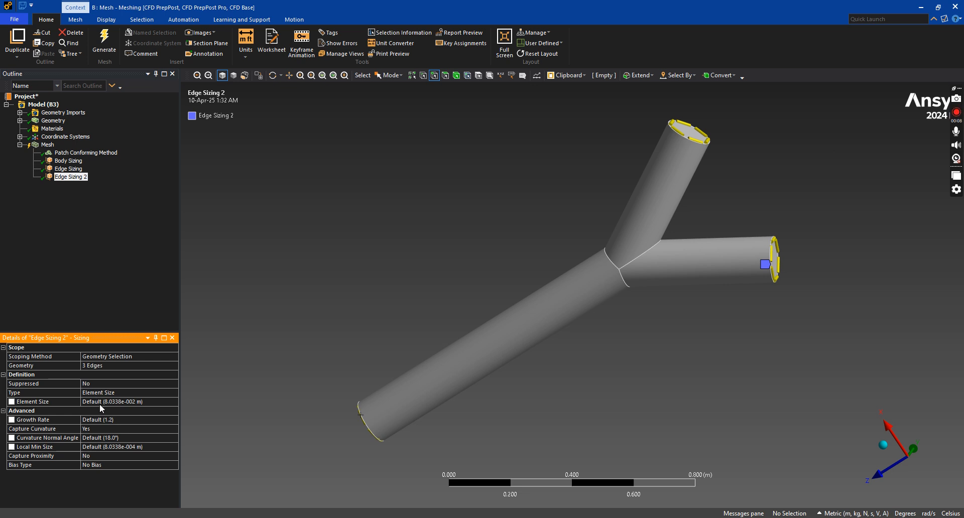
Set the new edge sizing's type to Number of Divisions with 50 divisions.
click(111, 391)
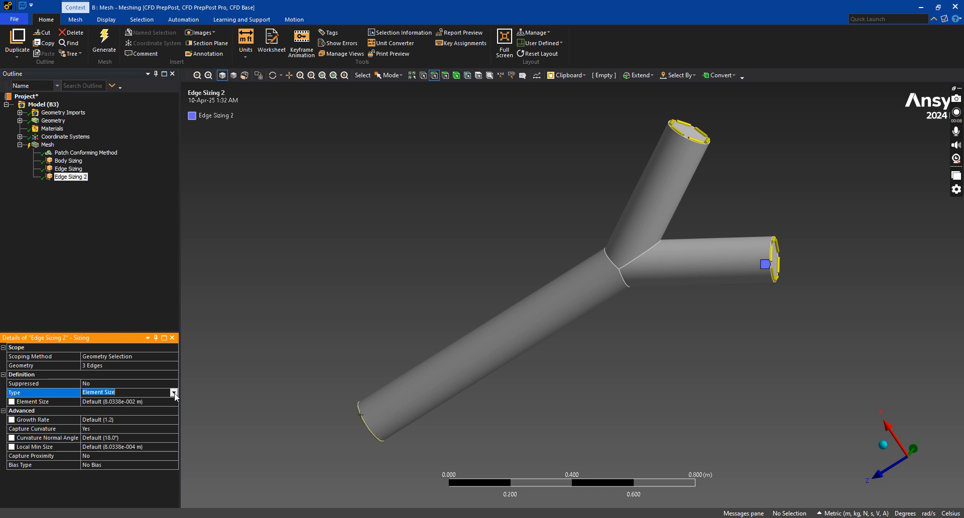
click(174, 394)
click(111, 420)
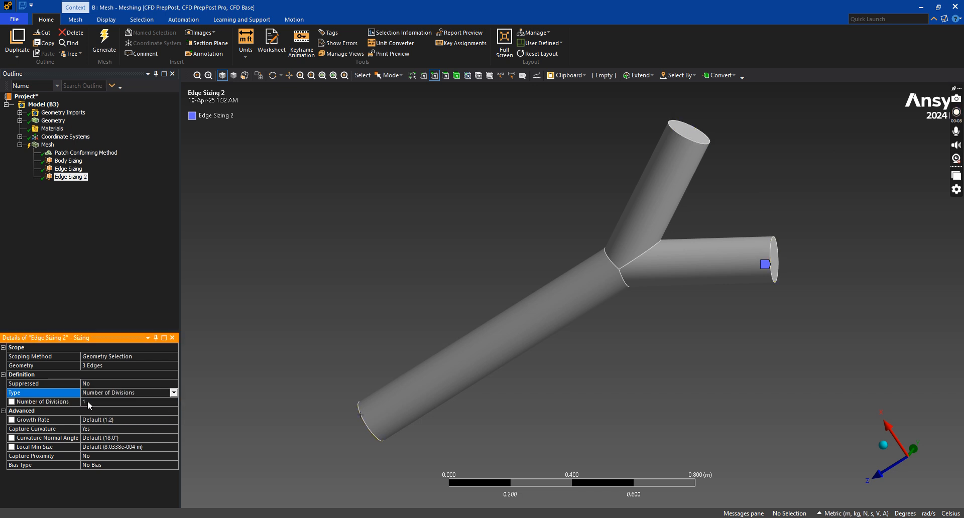
click(94, 401)
text(5)
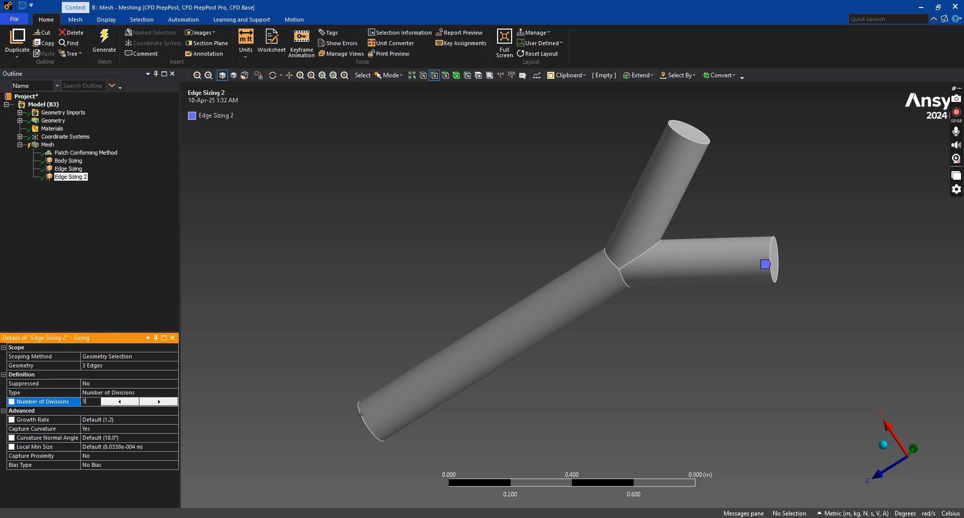
text(0)
key(Return)
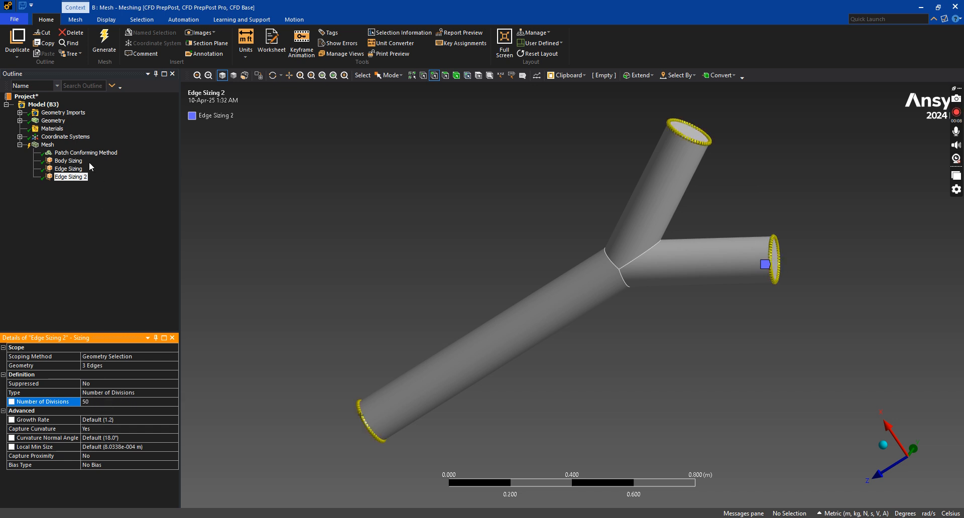
Generate the mesh with the second edge sizing and inspect the meshed pipe from several angles.
click(104, 40)
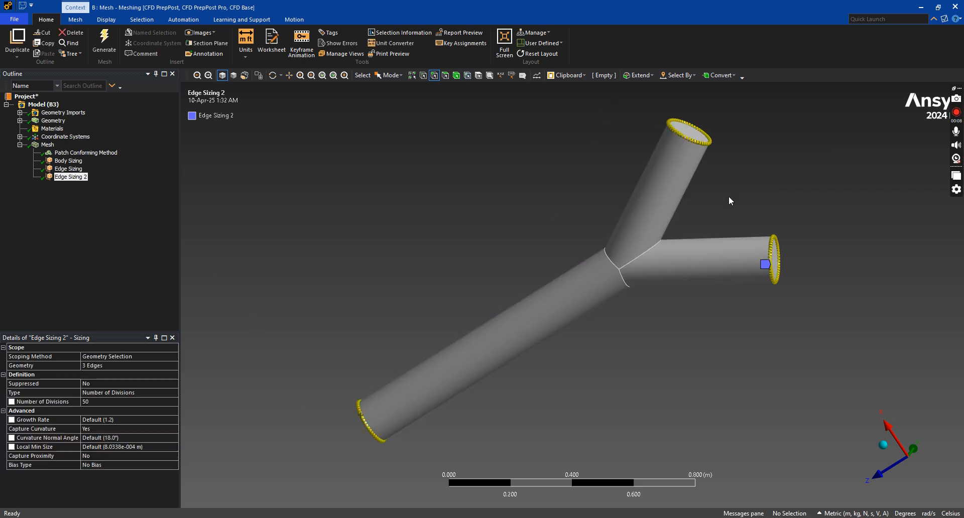
click(51, 147)
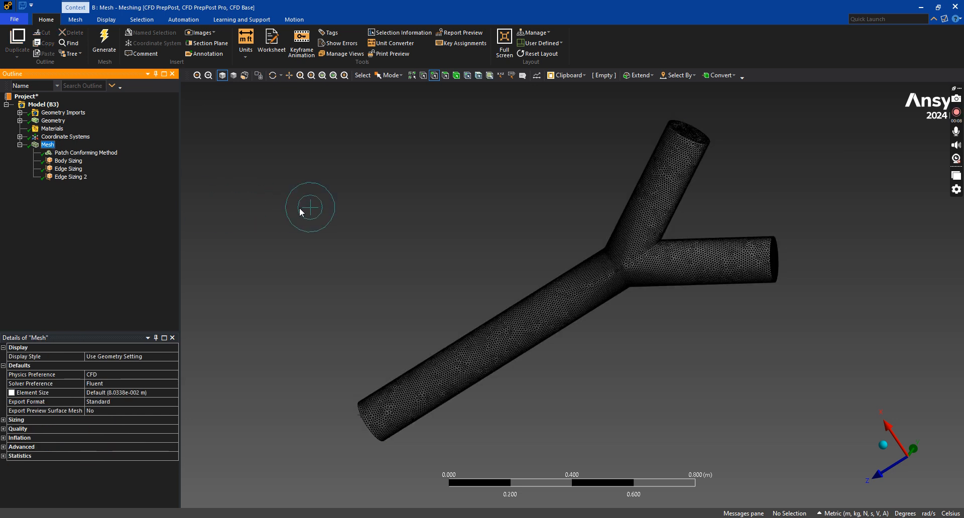
middle_drag(381, 222, 502, 243)
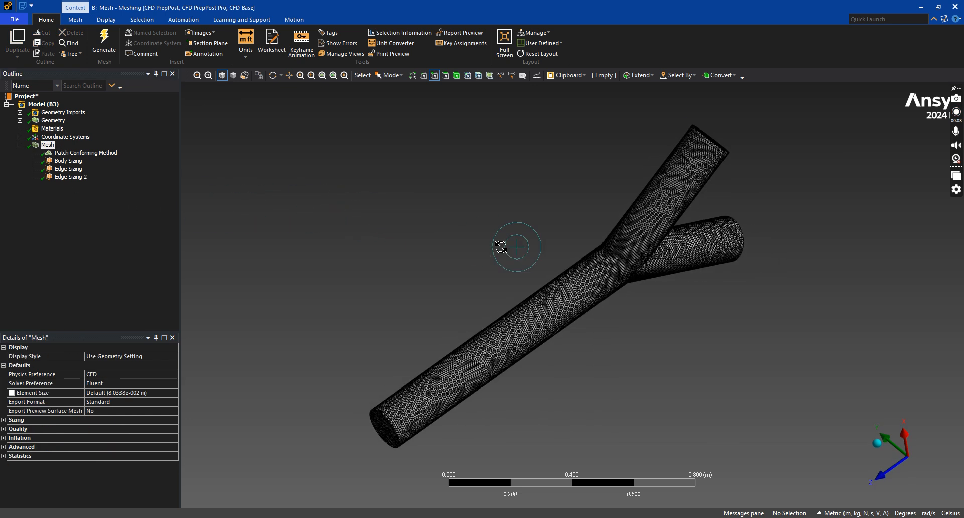
middle_drag(385, 418, 557, 342)
scroll(724, 379, down, 3)
scroll(670, 358, up, 6)
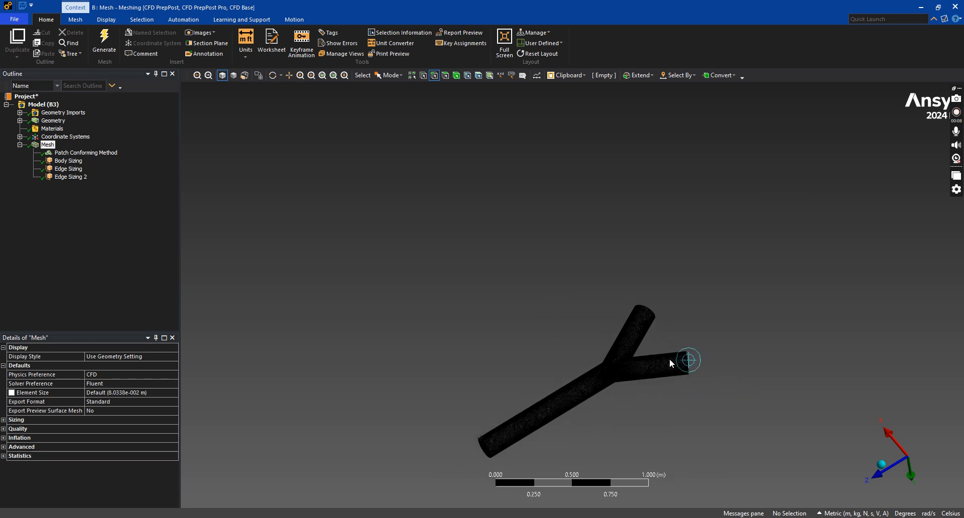
scroll(723, 405, down, 5)
mouse_move(655, 417)
middle_down()
mouse_move(598, 372)
mouse_move(384, 284)
mouse_move(385, 265)
mouse_move(455, 261)
middle_up()
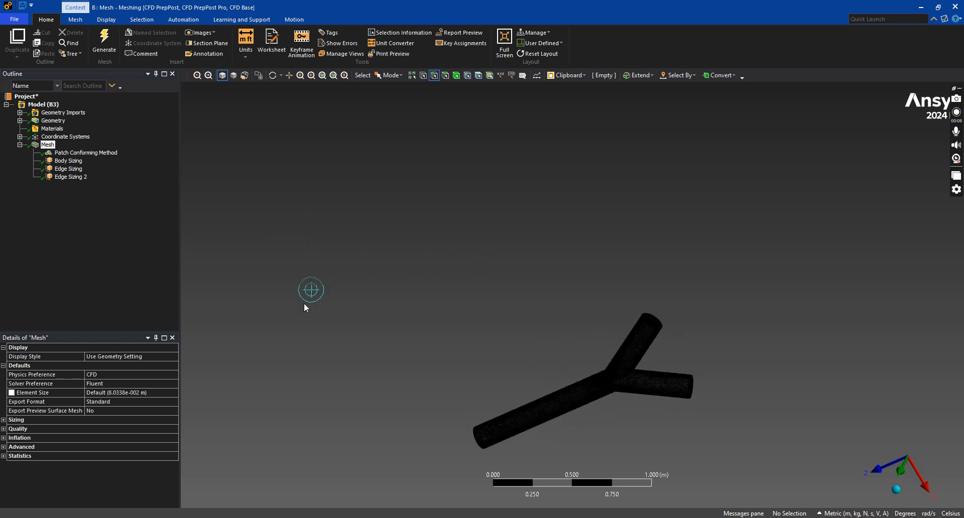
Check the next meshing item in the Word notes and return to the meshed pipe.
click(485, 517)
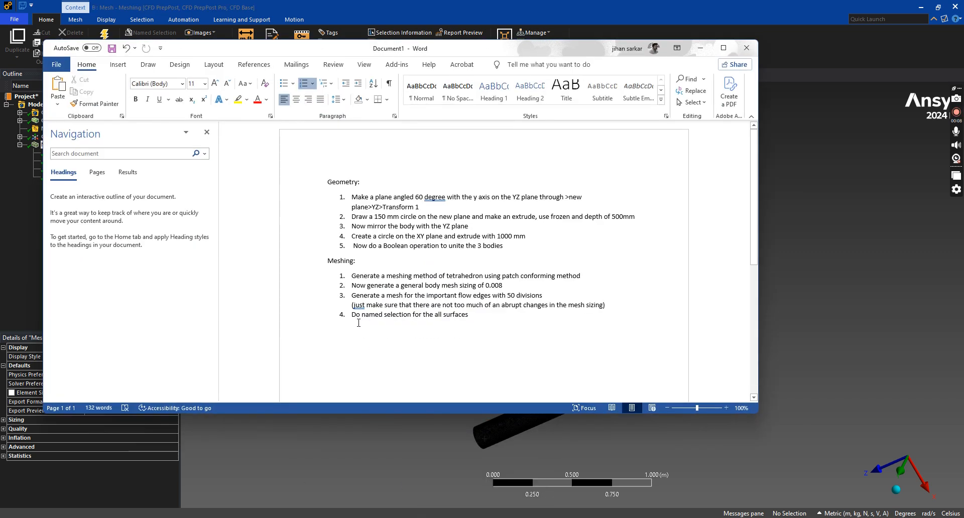
click(695, 50)
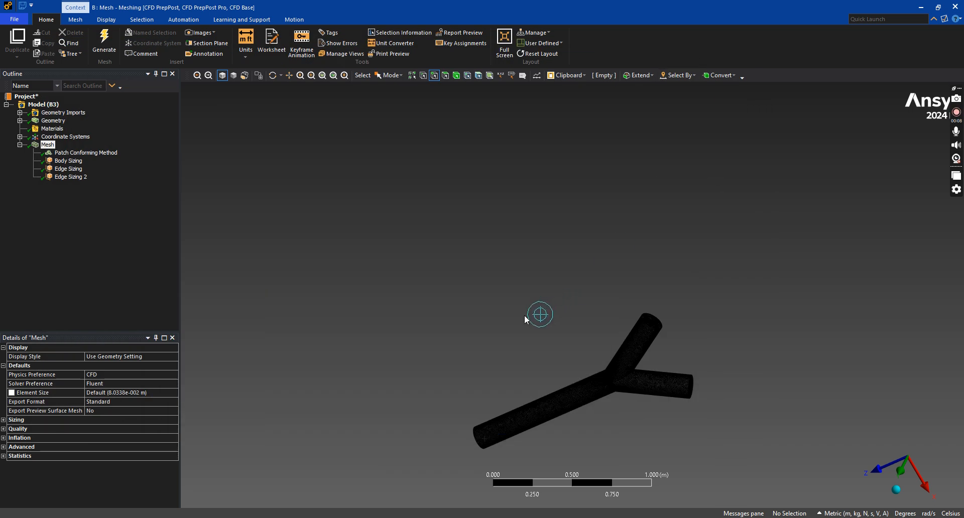
scroll(603, 363, up, 1)
scroll(554, 455, down, 1)
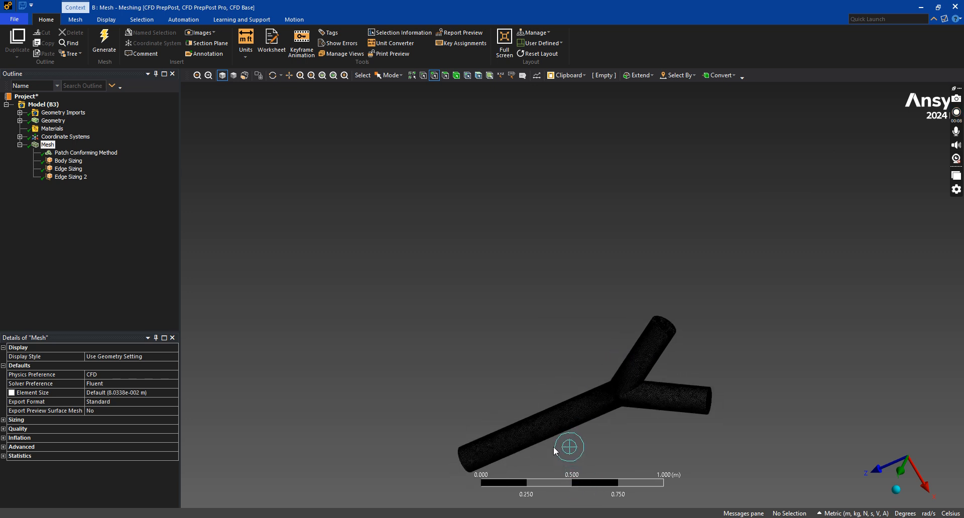
scroll(547, 431, down, 3)
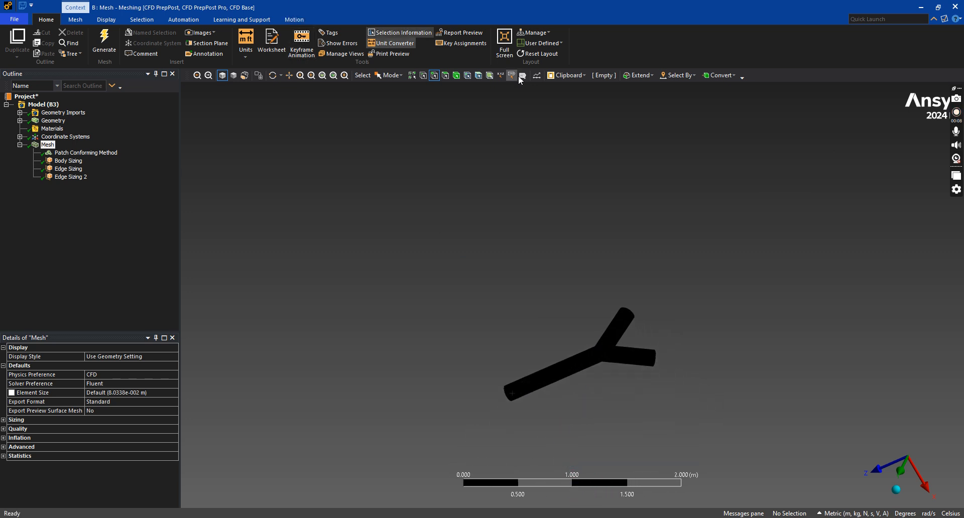
Create a named selection OUTLET1 from the end face of the upper branch.
click(323, 75)
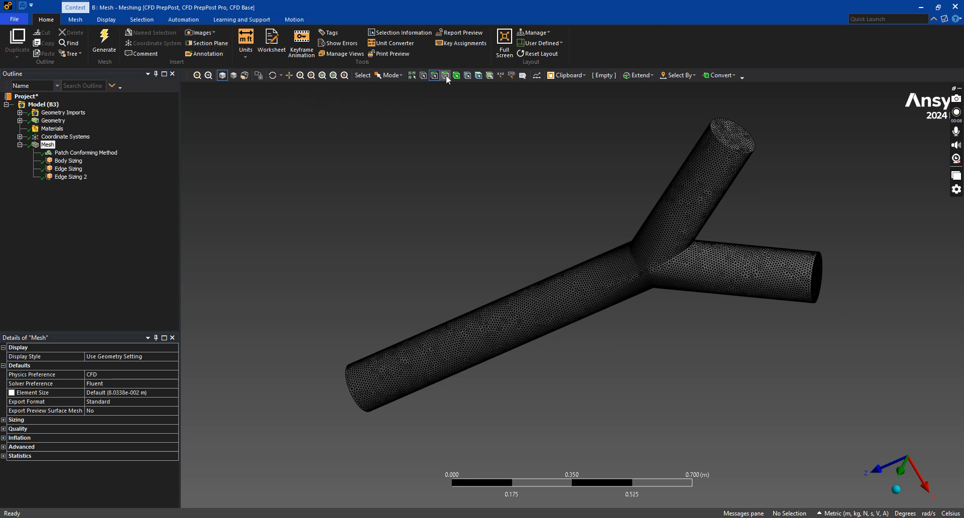
click(734, 134)
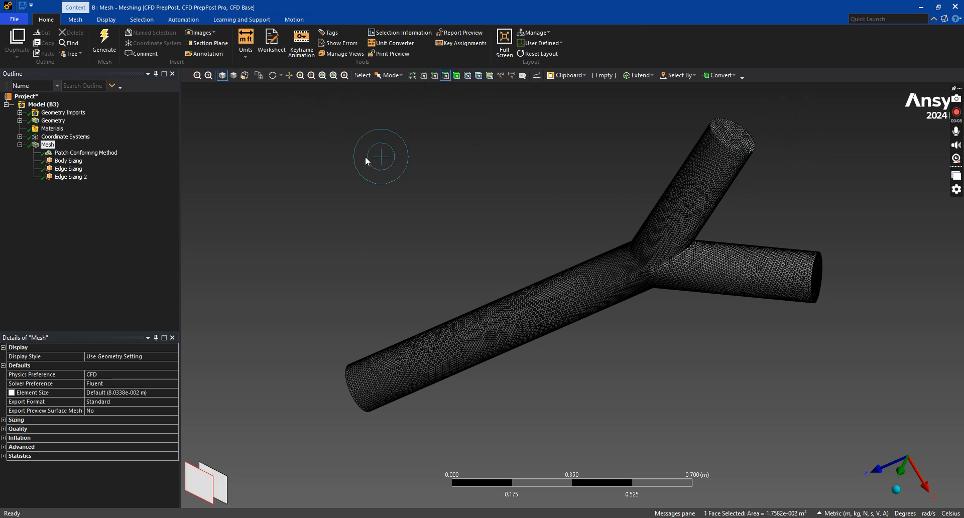
right_click(365, 156)
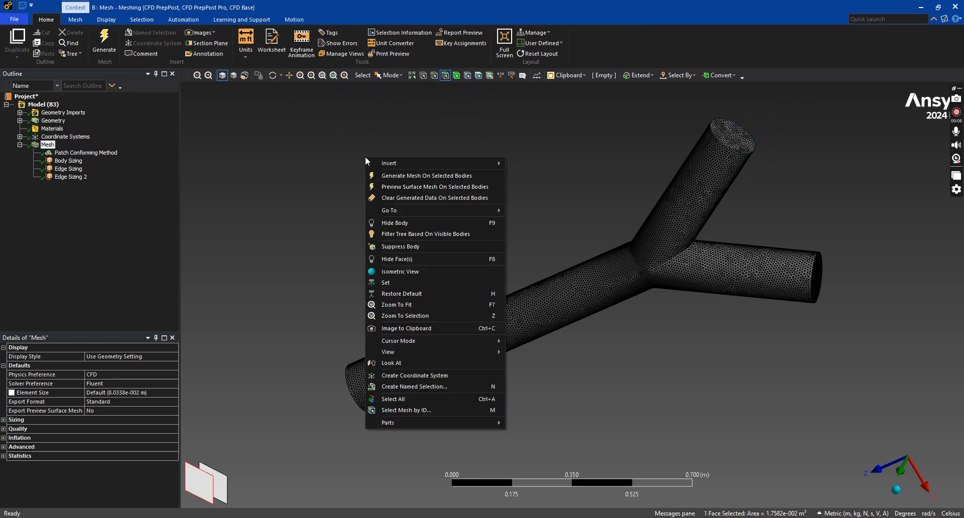
click(406, 390)
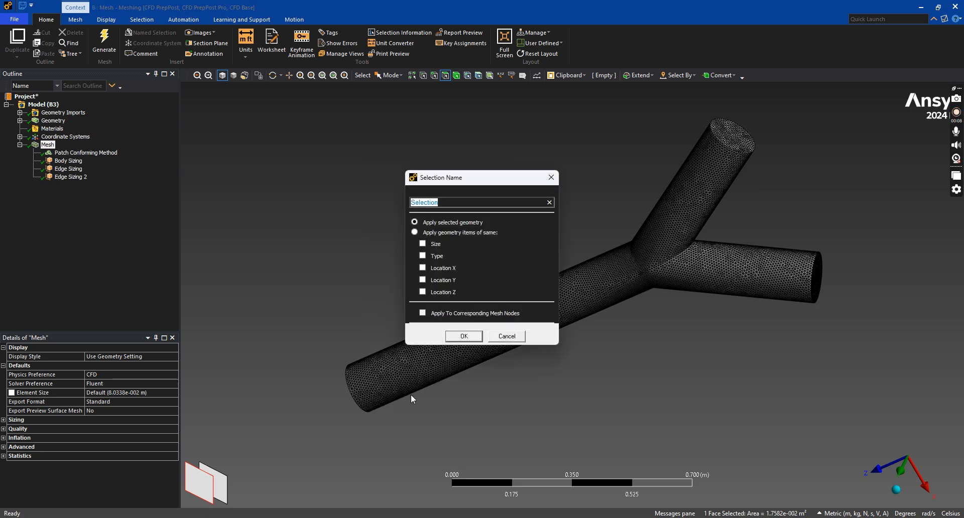
key(BackSpace)
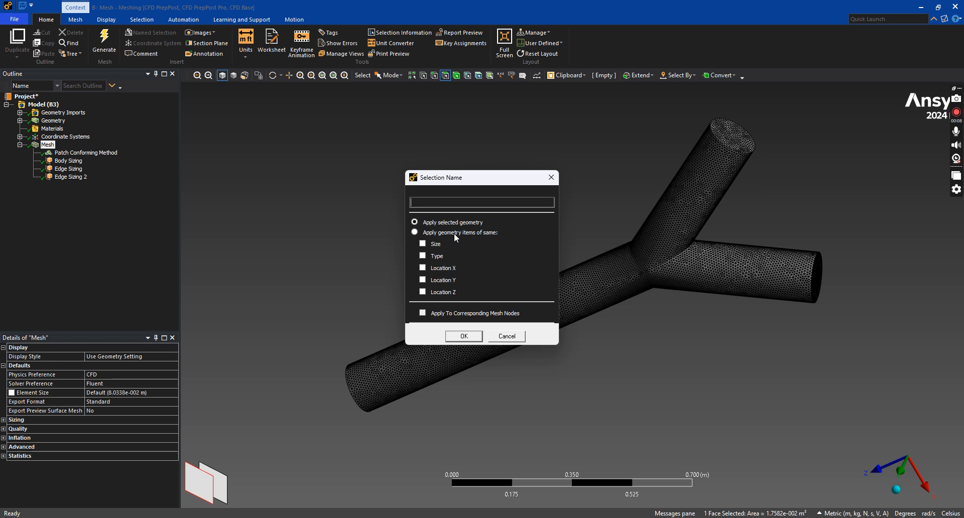
text(OUTLET1)
key(Return)
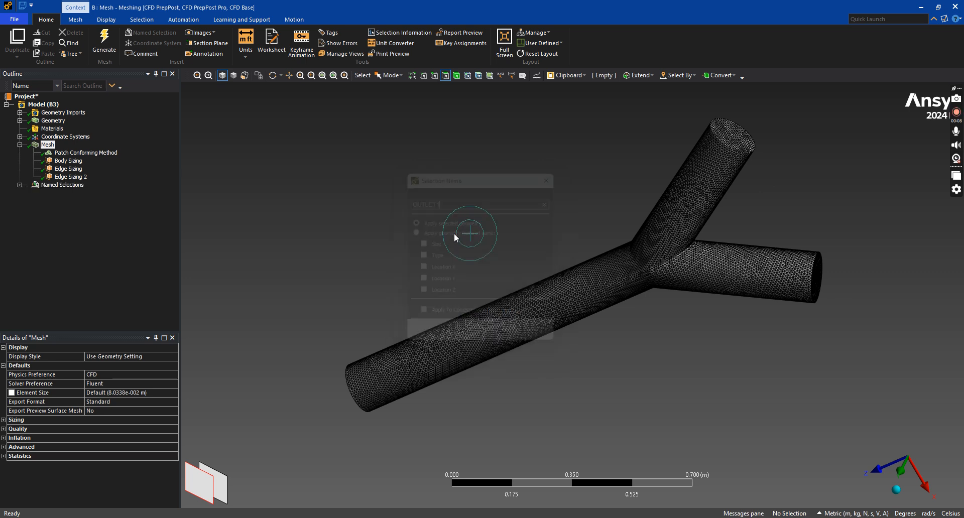
Create a named selection for the open end face of the other branch.
middle_drag(898, 340, 773, 301)
click(725, 264)
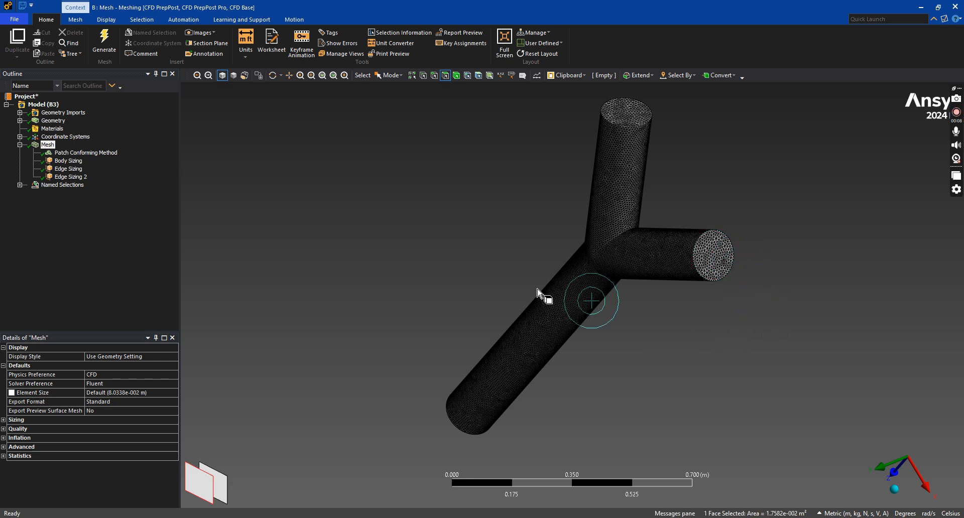
right_click(345, 158)
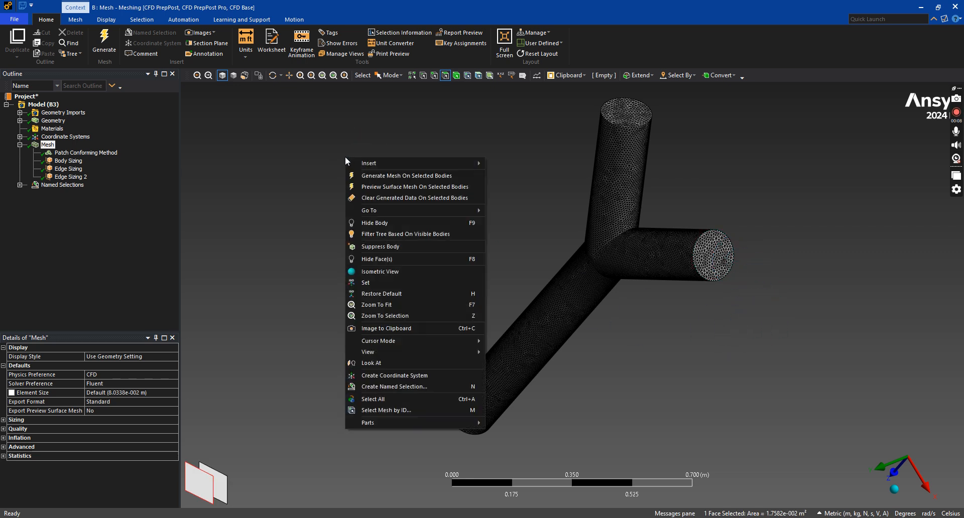
click(381, 388)
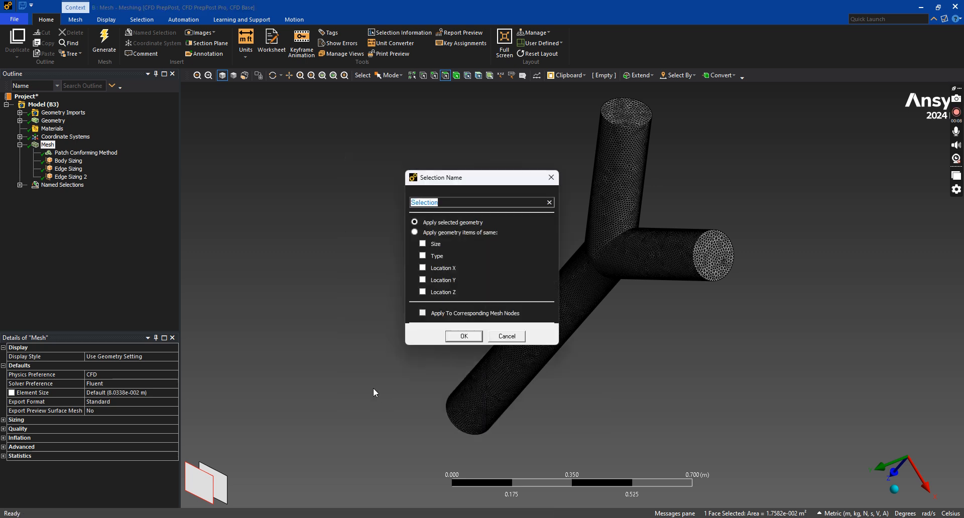
key(BackSpace)
click(503, 335)
Create a named selection INLET from the open end face of the long main pipe.
middle_drag(477, 329, 652, 217)
click(600, 339)
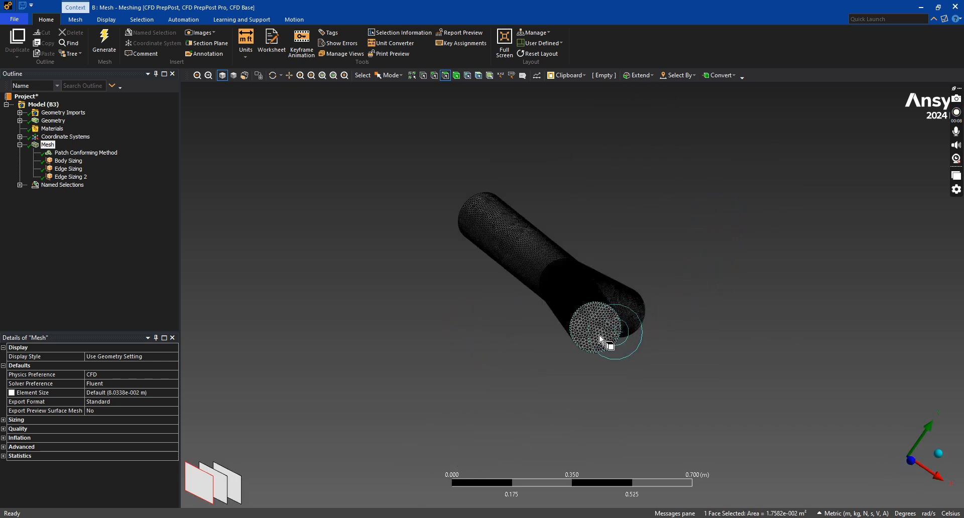
right_click(372, 250)
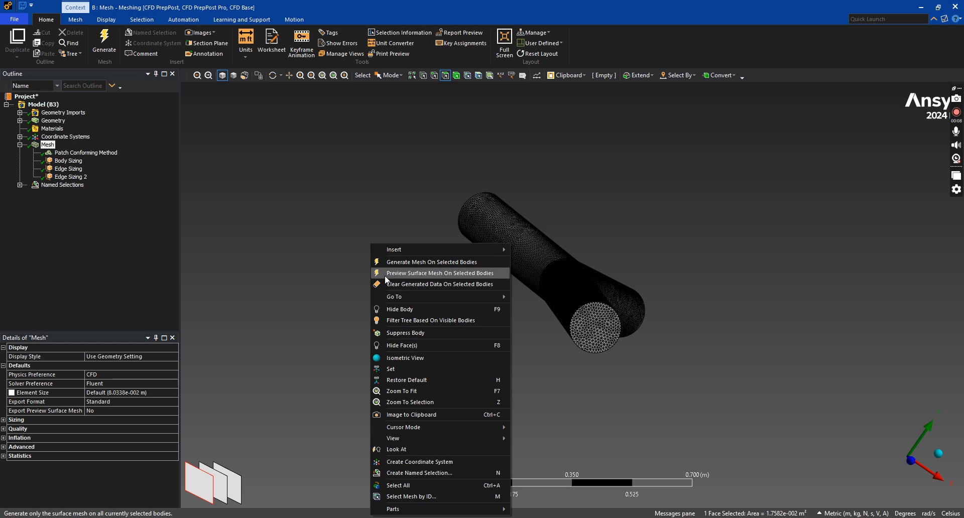
click(405, 473)
key(BackSpace)
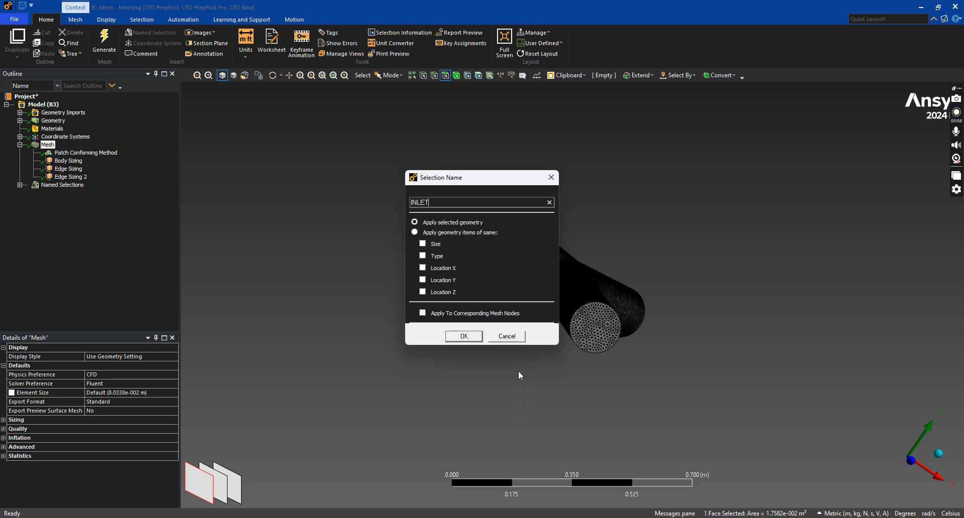
click(464, 336)
Create a named selection Wall from the three cylindrical faces of the main pipe and both branches.
middle_drag(490, 383, 324, 423)
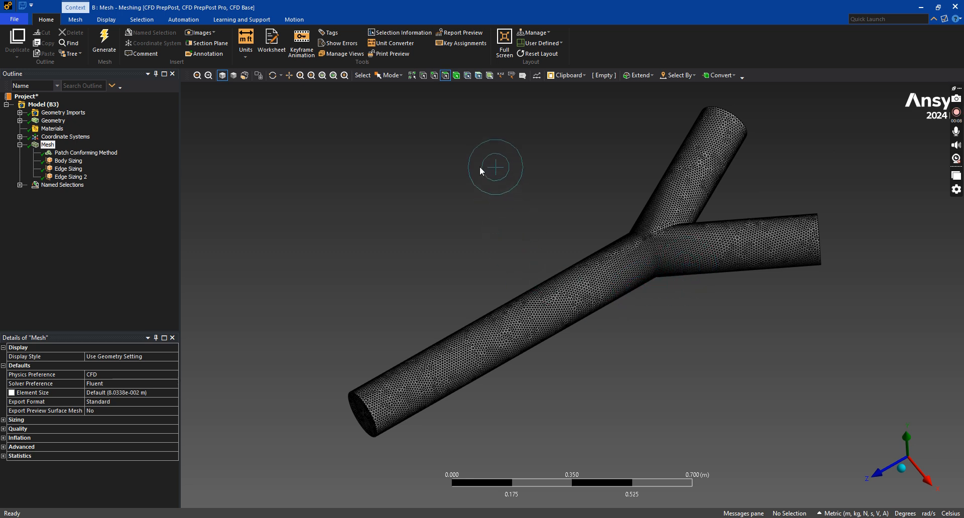
click(620, 279)
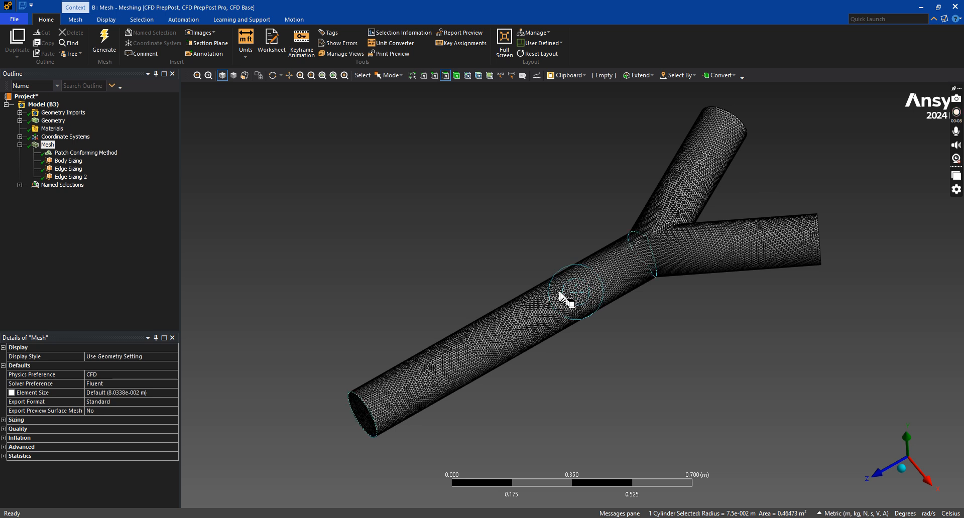
ctrl+click(758, 254)
ctrl+click(693, 183)
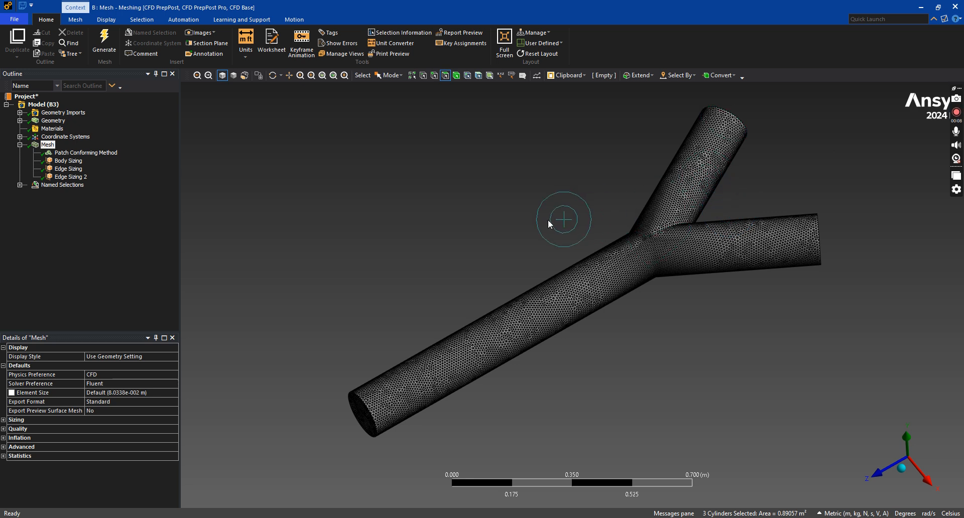
right_click(414, 172)
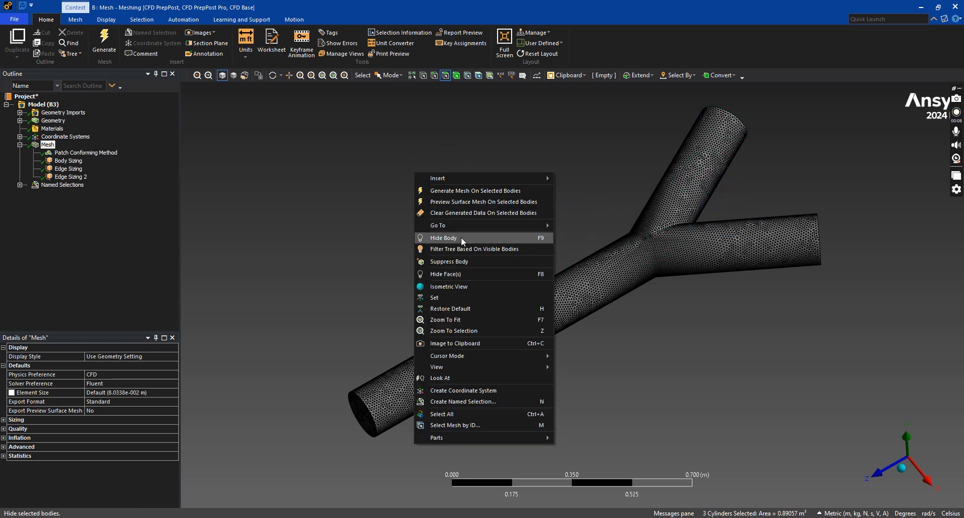
click(456, 401)
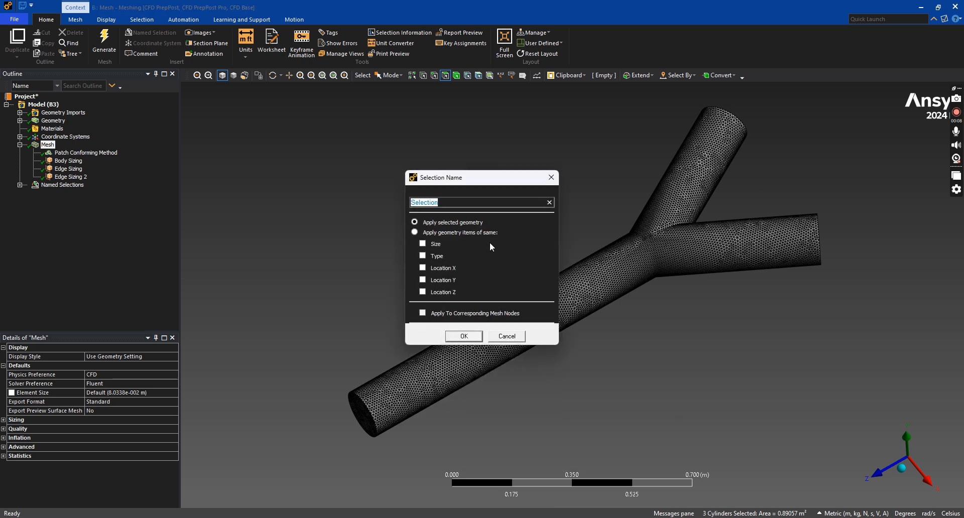
key(BackSpace)
text(Wall)
key(Return)
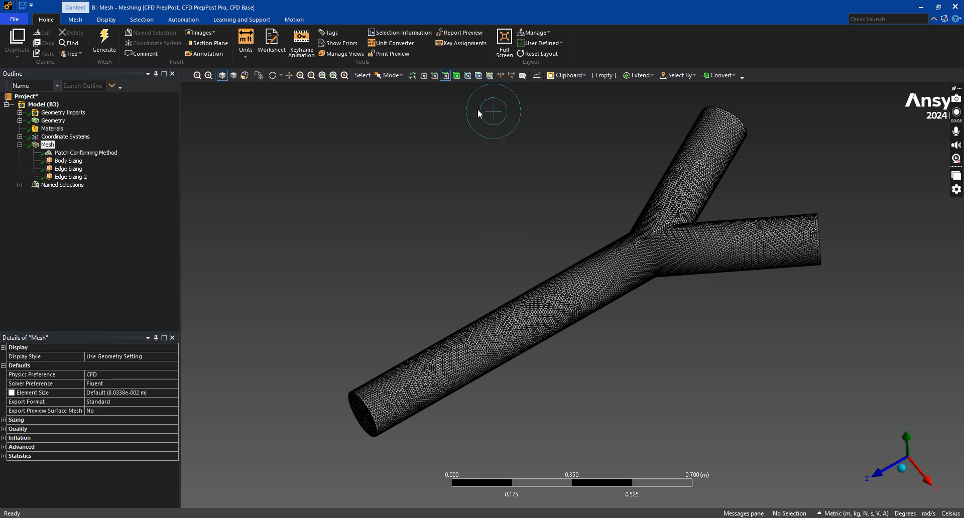
Create a named selection FLOW DOMAIN from the entire pipe body.
click(456, 76)
click(673, 198)
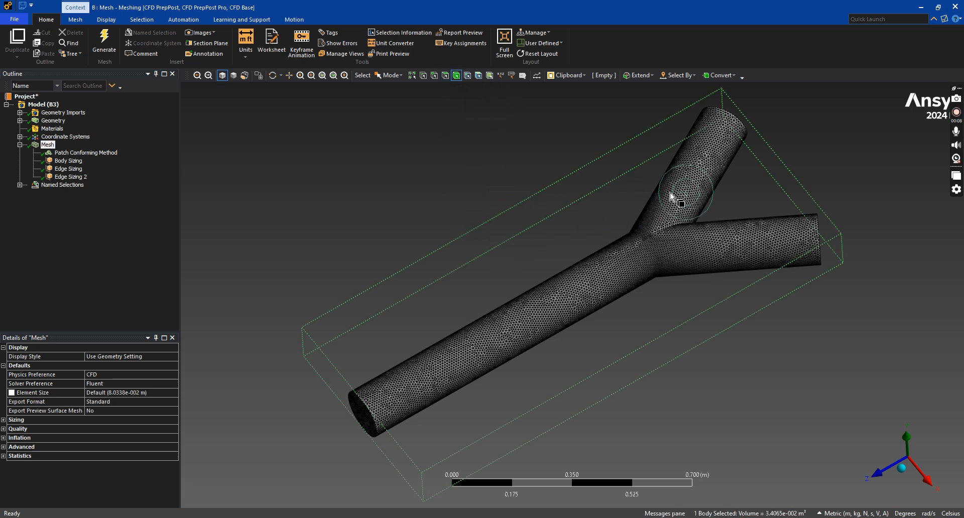
click(521, 321)
right_click(520, 318)
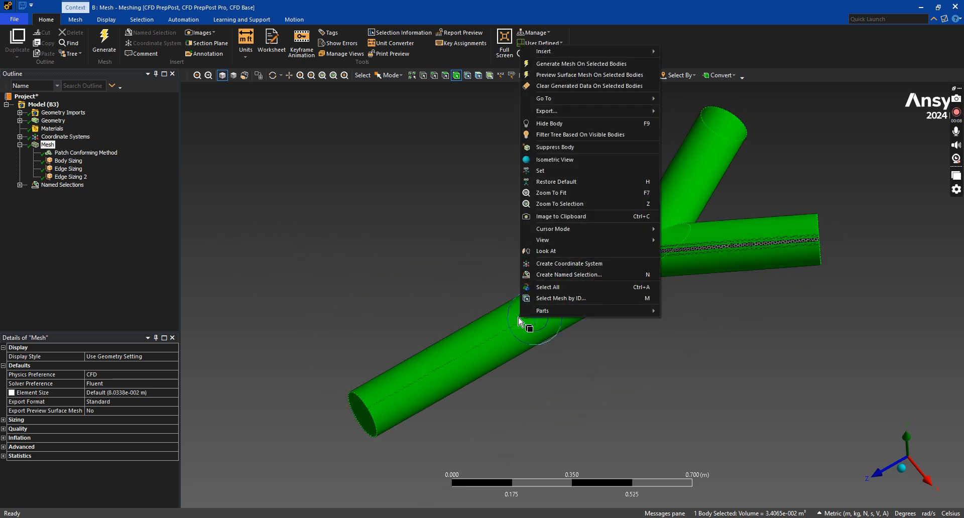
click(562, 275)
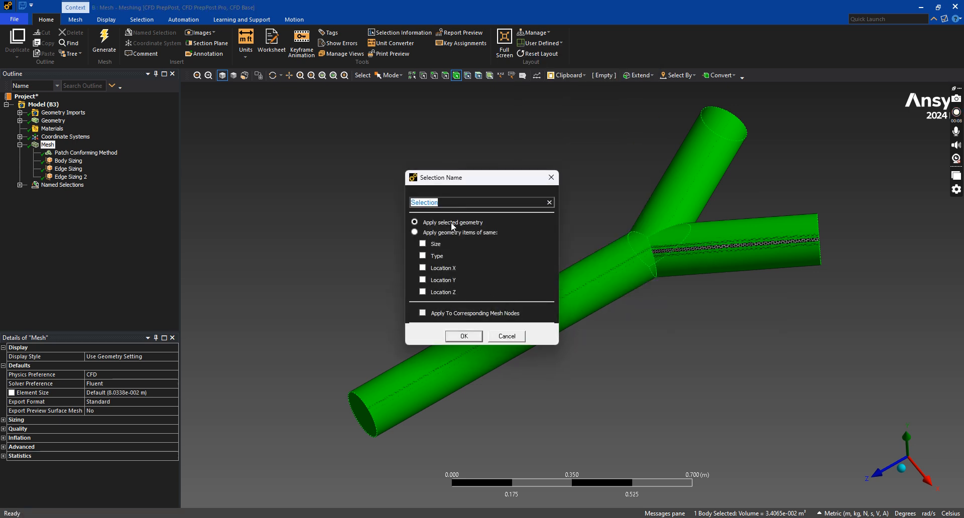
key(BackSpace)
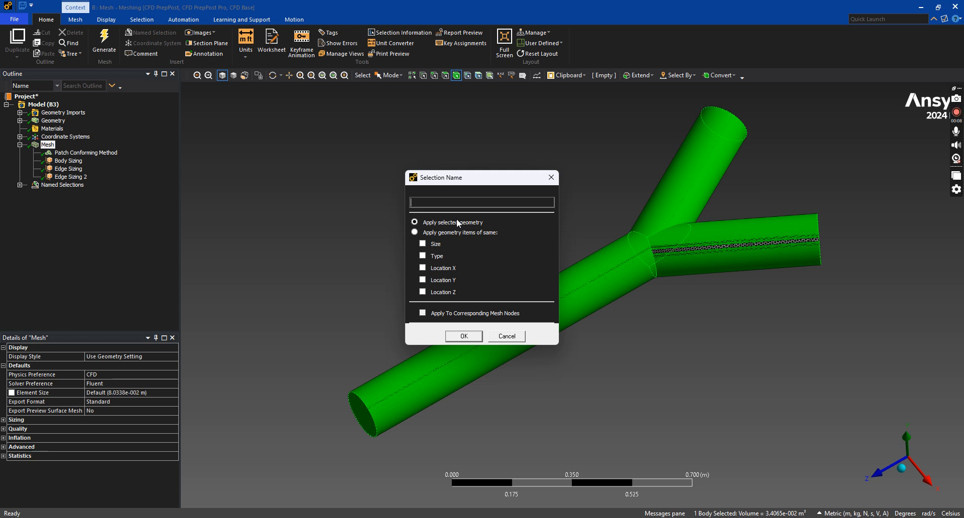
text(FLOW)
click(466, 335)
Review the Wall, INLET, OUTLET2 and FLOW DOMAIN named selections on the model to check which geometry each covers.
middle_drag(635, 365, 602, 351)
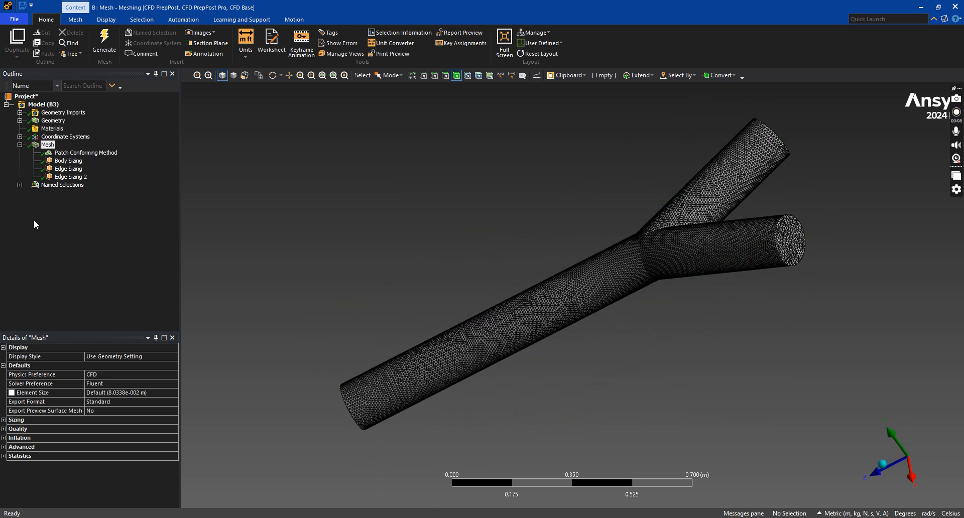
click(20, 185)
click(59, 217)
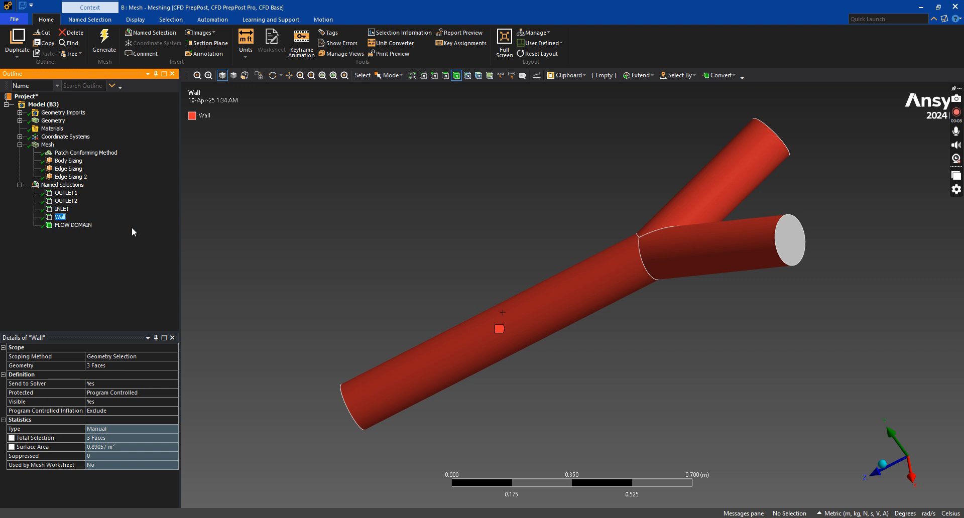
click(62, 209)
click(66, 201)
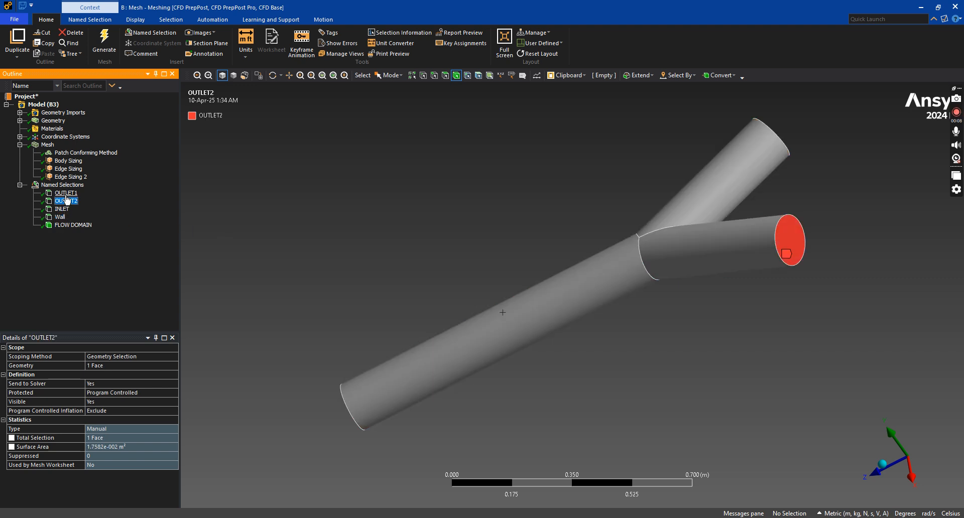
click(73, 225)
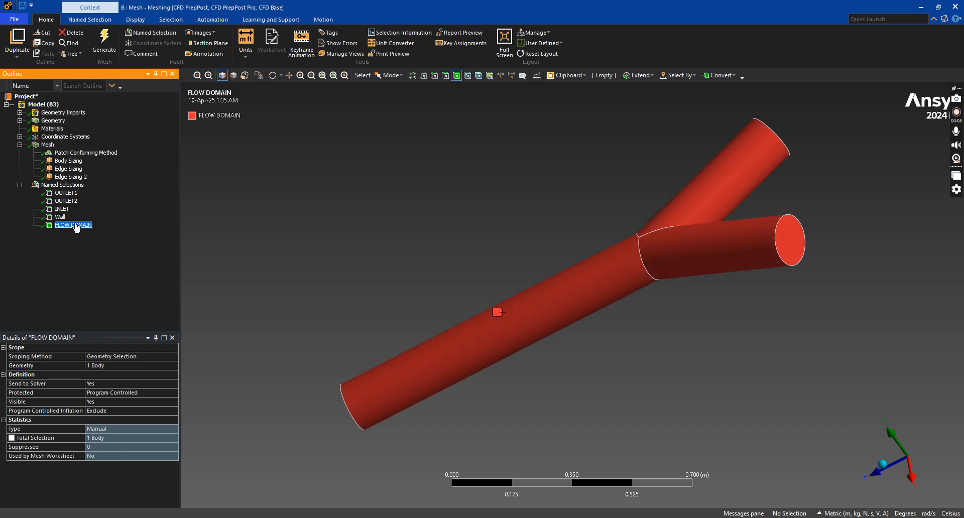
middle_drag(426, 281, 524, 273)
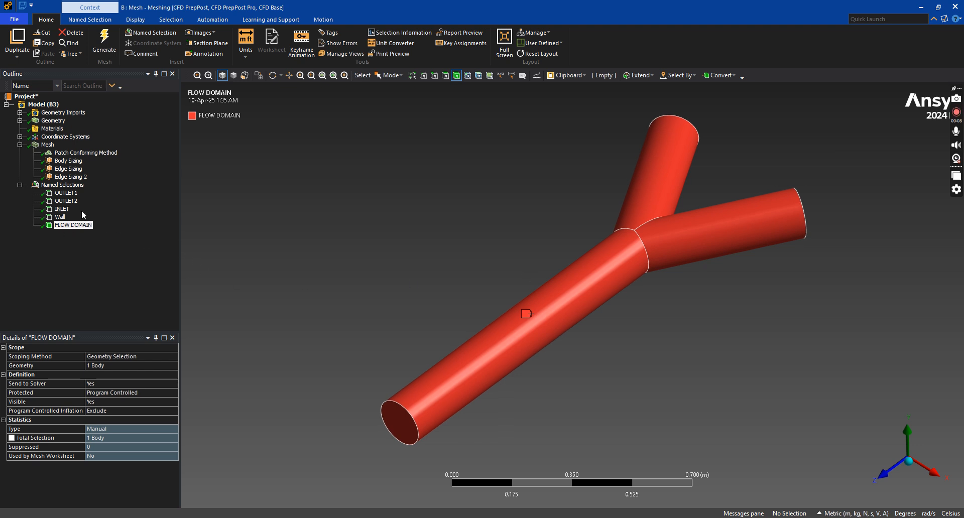